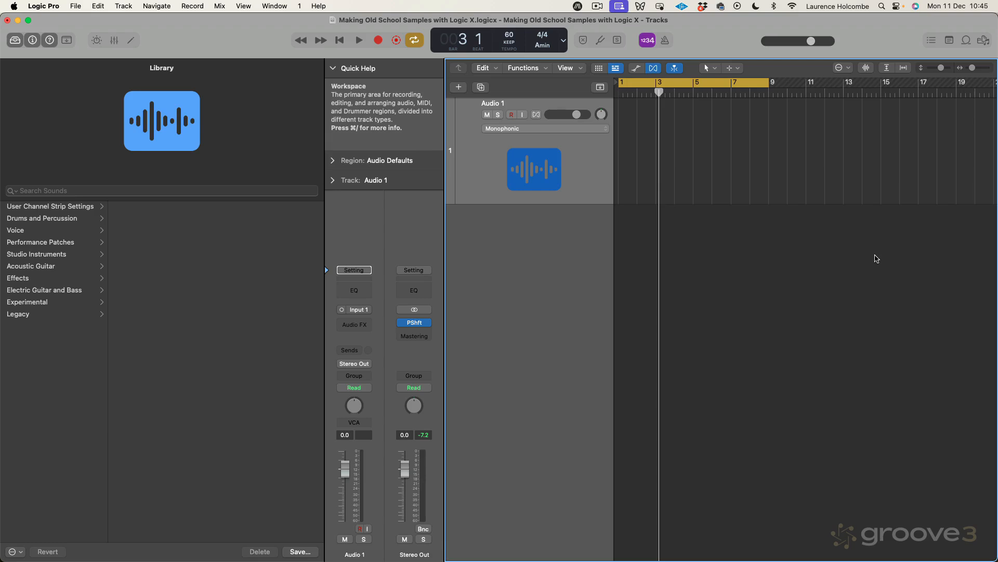
Open the loop browser, turn off the favorites-only filter, and filter the loops by the Vocals instrument and Jazz genre
click(966, 40)
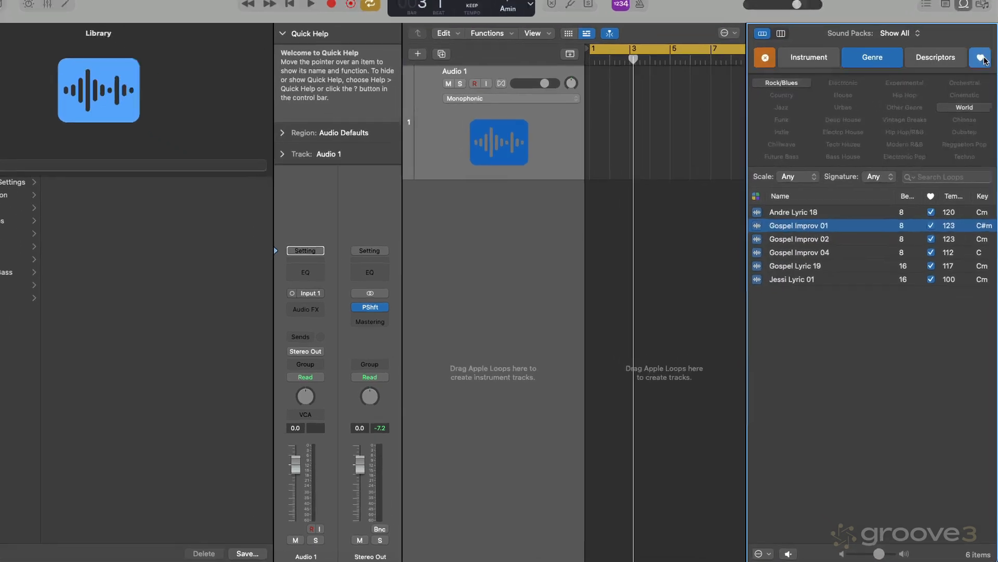
click(981, 91)
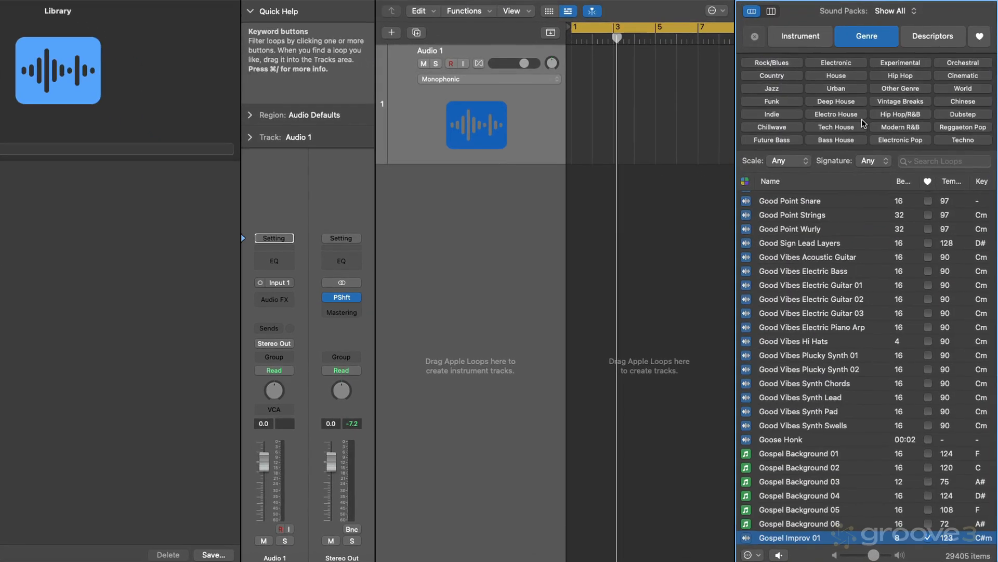
click(804, 39)
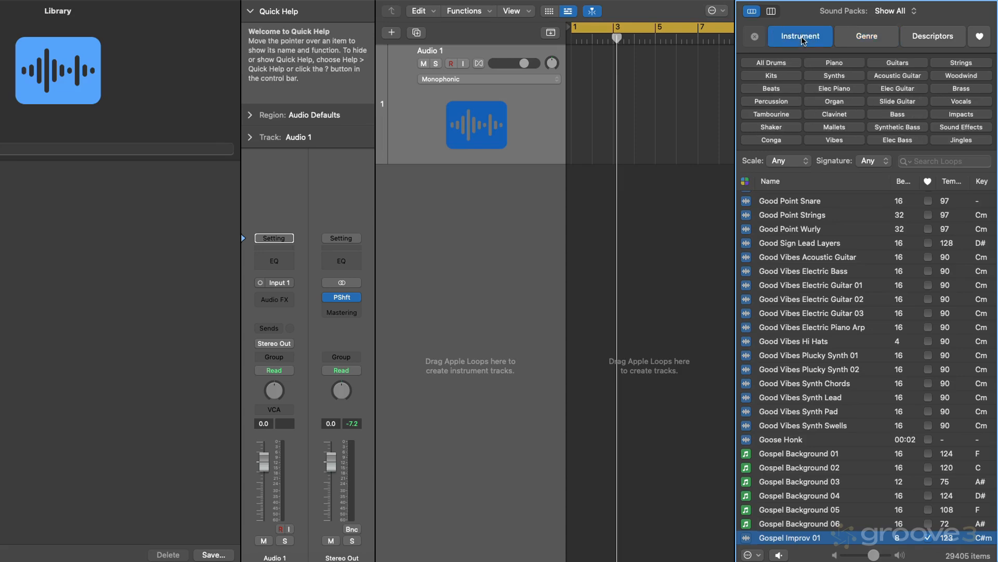
click(961, 101)
click(861, 39)
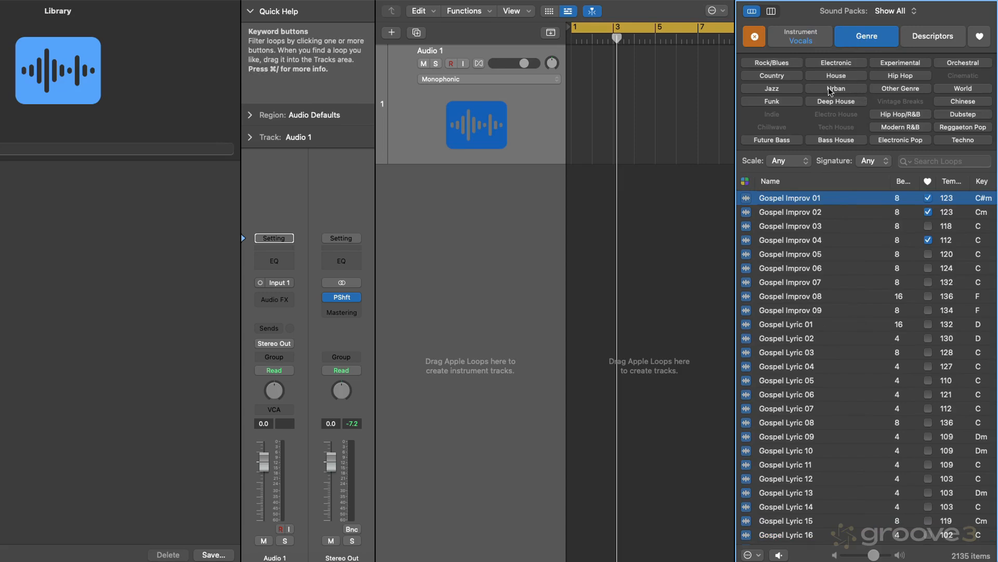
click(780, 89)
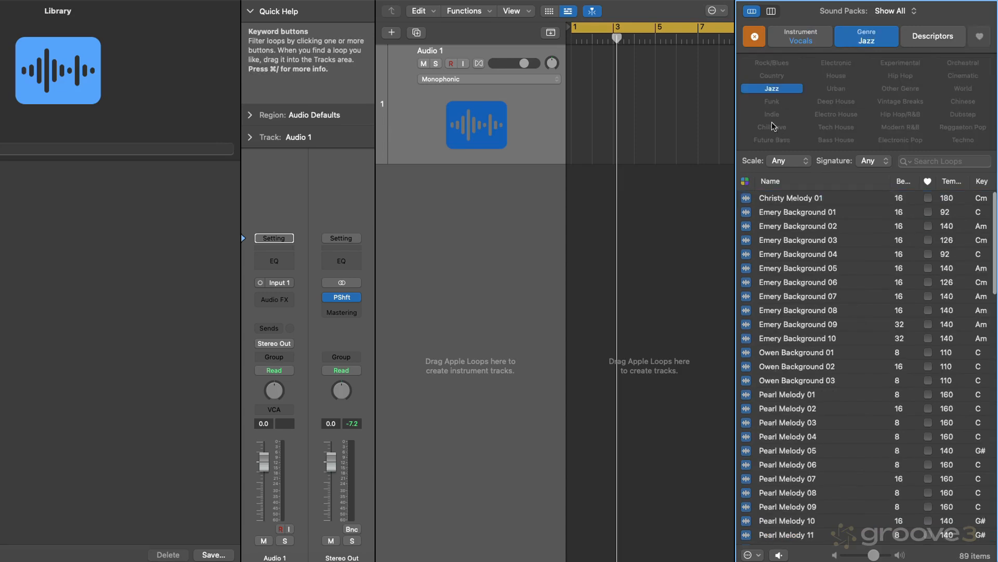
Preview the Emery Background 01 and Pearl Melody 01 loops, and stop playback
click(793, 210)
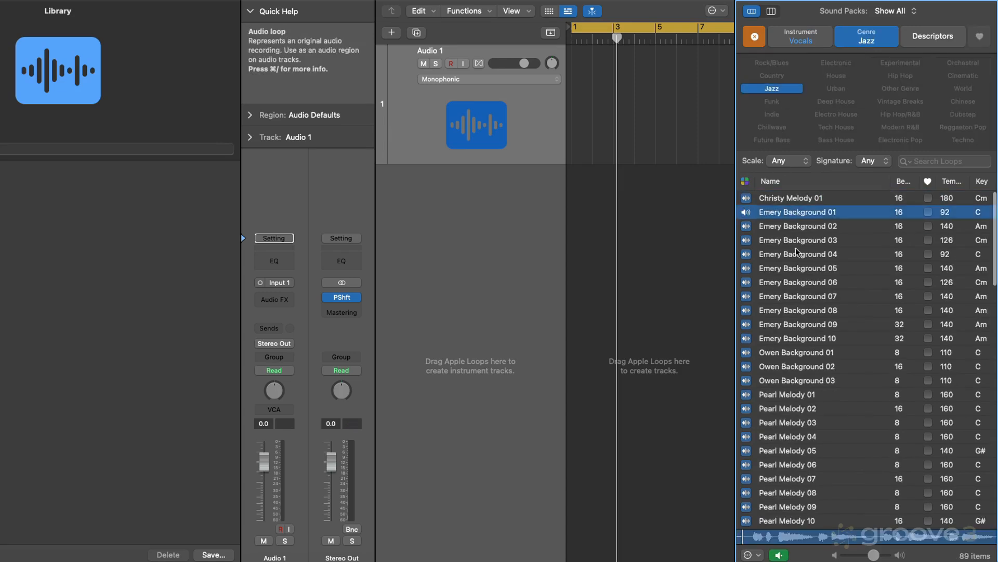
click(786, 396)
scroll(790, 408, down, 4)
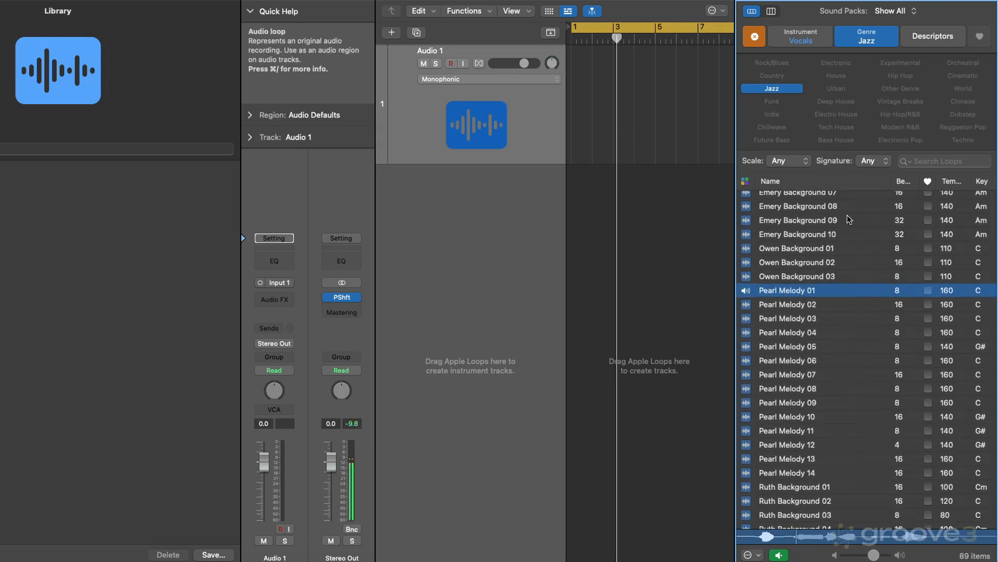
click(790, 287)
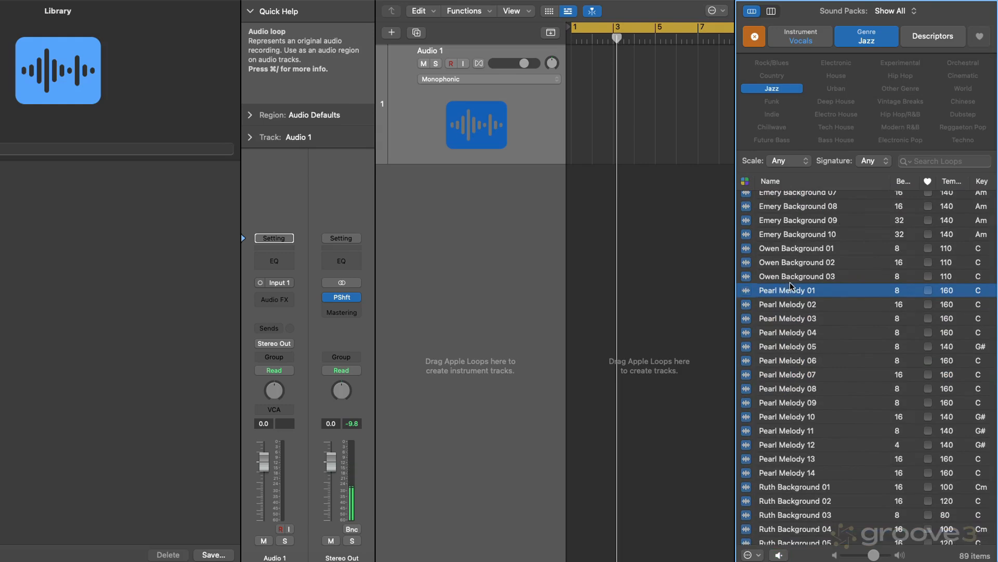
Mark the Pearl Melody 08 and Pearl Melody 09 loops as favorites
click(929, 333)
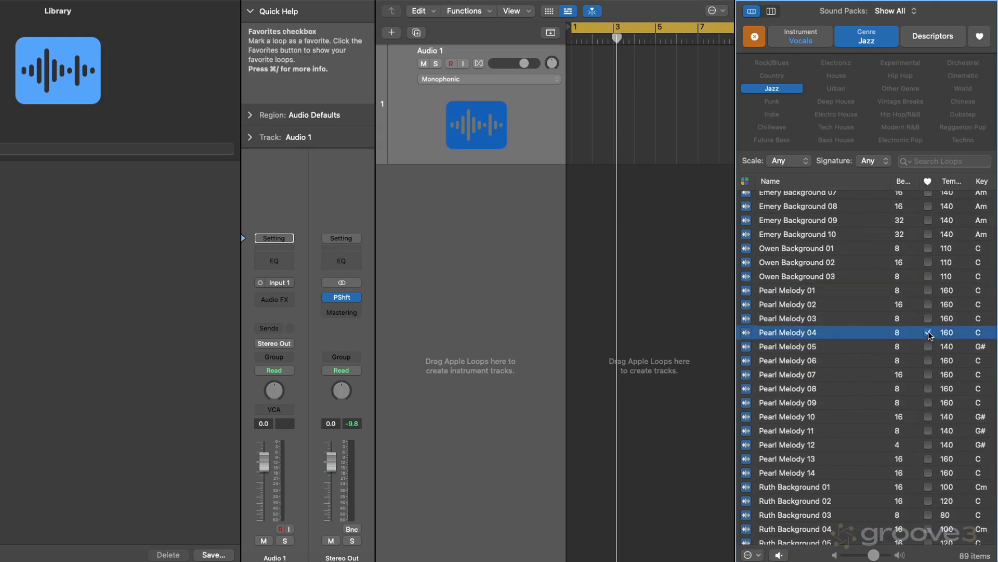
click(928, 388)
click(928, 403)
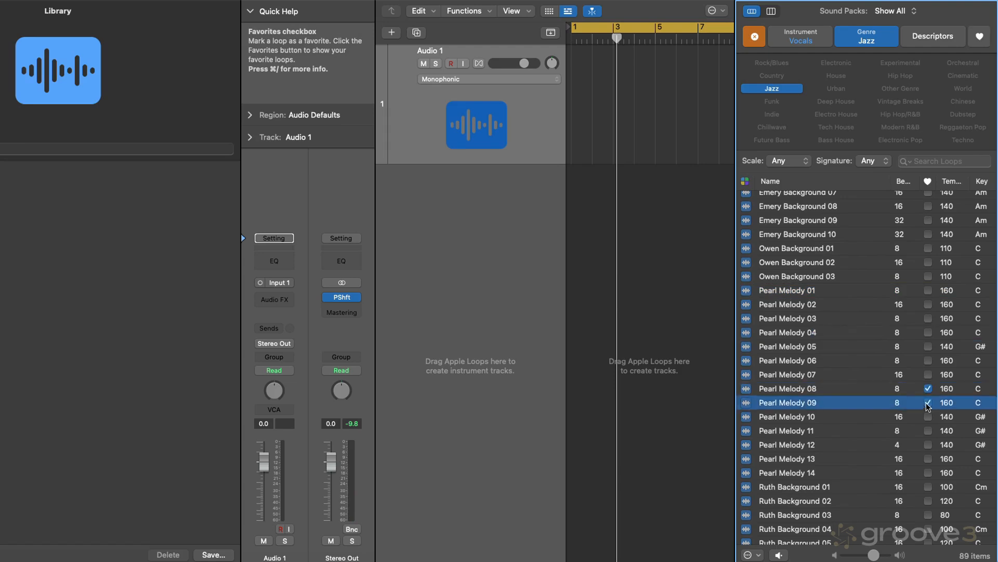
Show only the favorite loops and remove Pearl Melody 08 and Pearl Melody 09 from the favorites
click(980, 36)
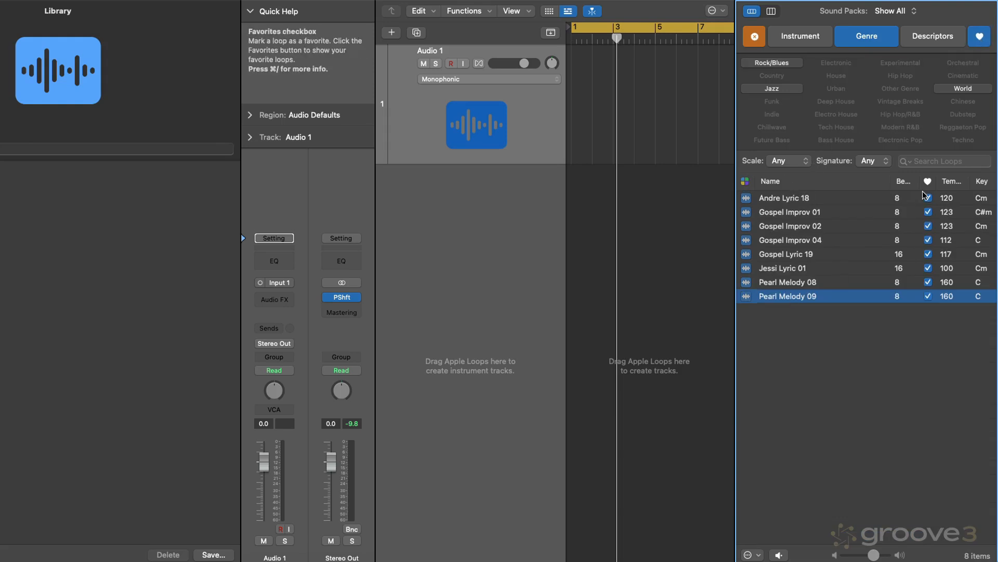
click(927, 283)
click(926, 282)
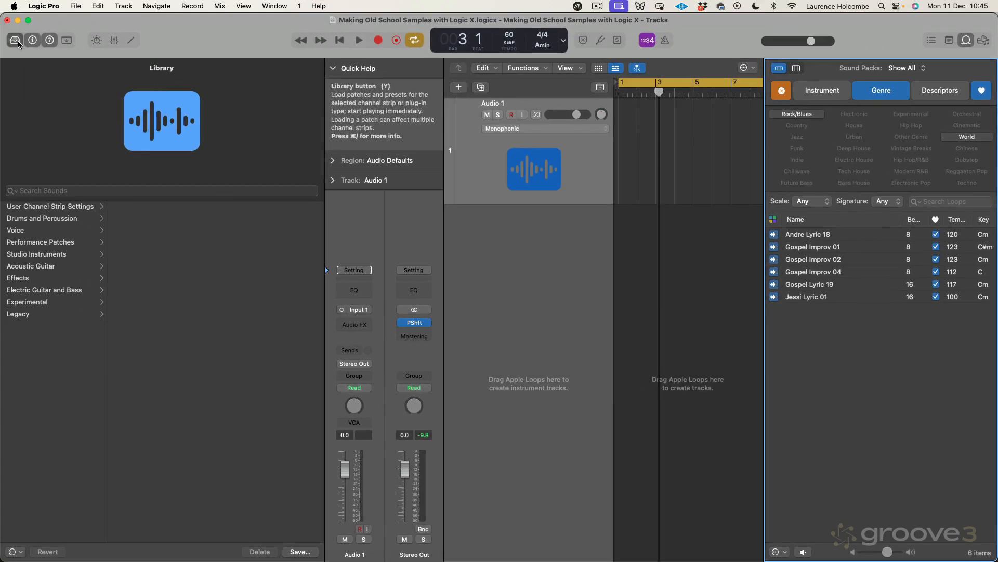
Hide the Library and preview each favorite loop in order, from Andre Lyric 18 to Jessi Lyric 01
click(16, 41)
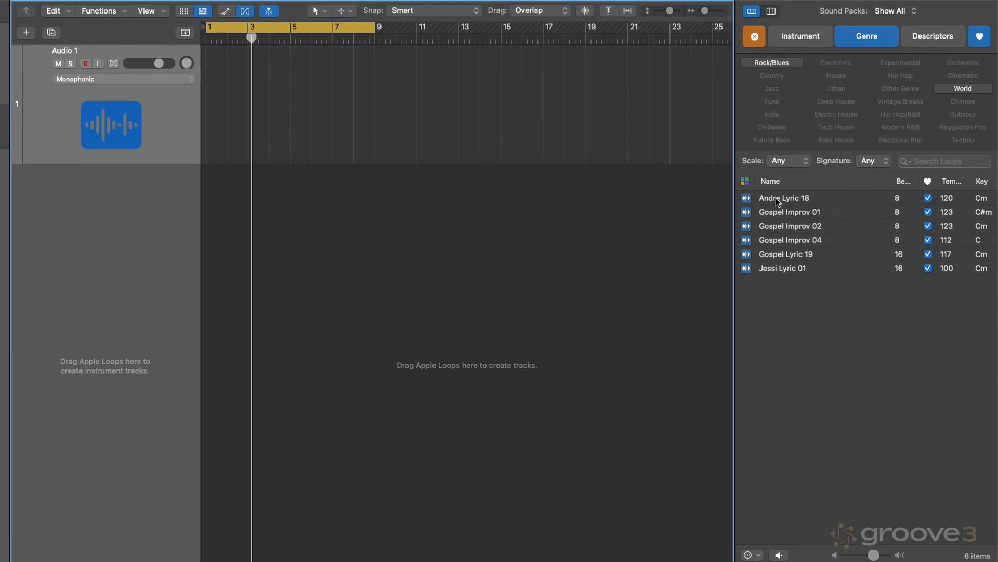
click(778, 201)
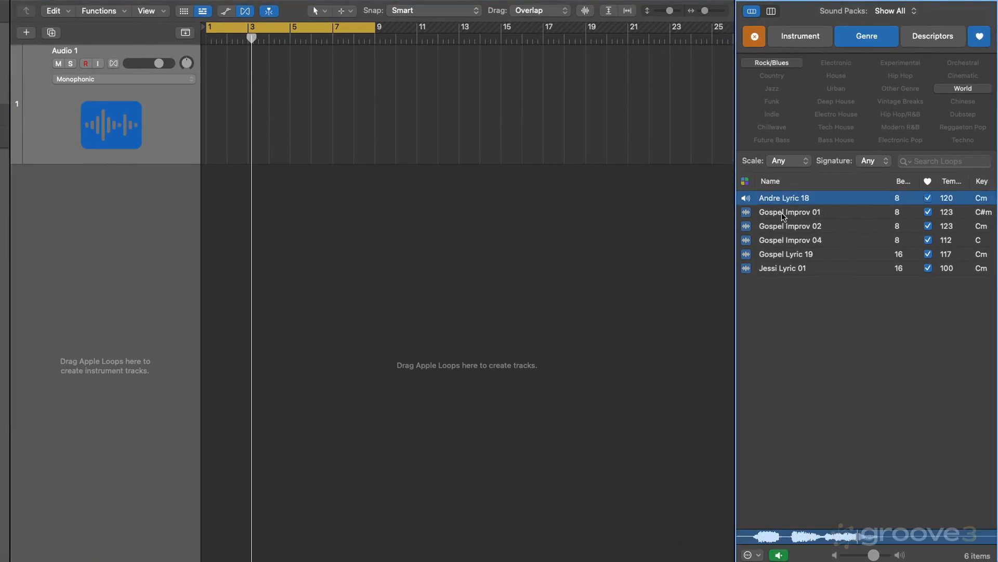
click(783, 216)
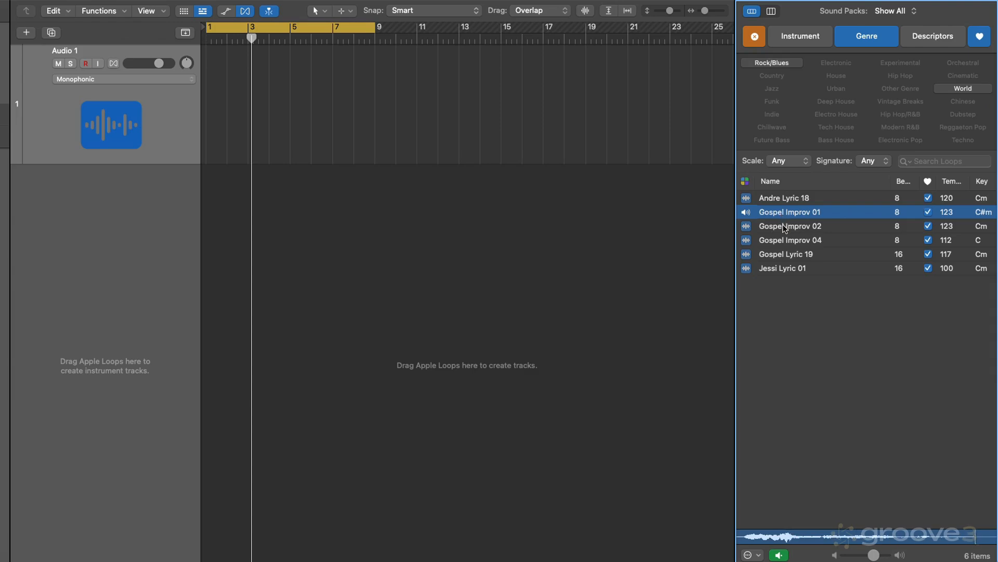
click(785, 227)
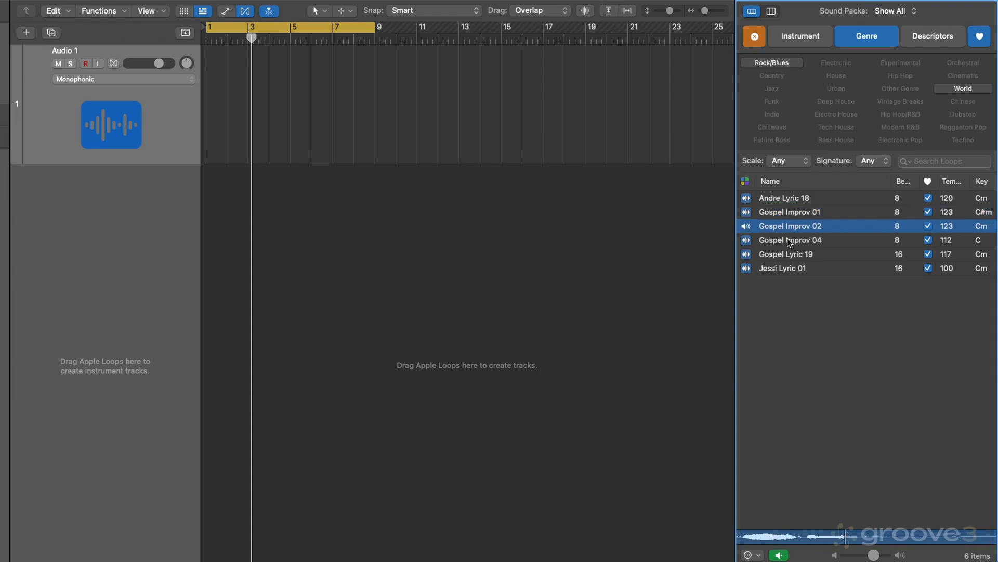
click(789, 241)
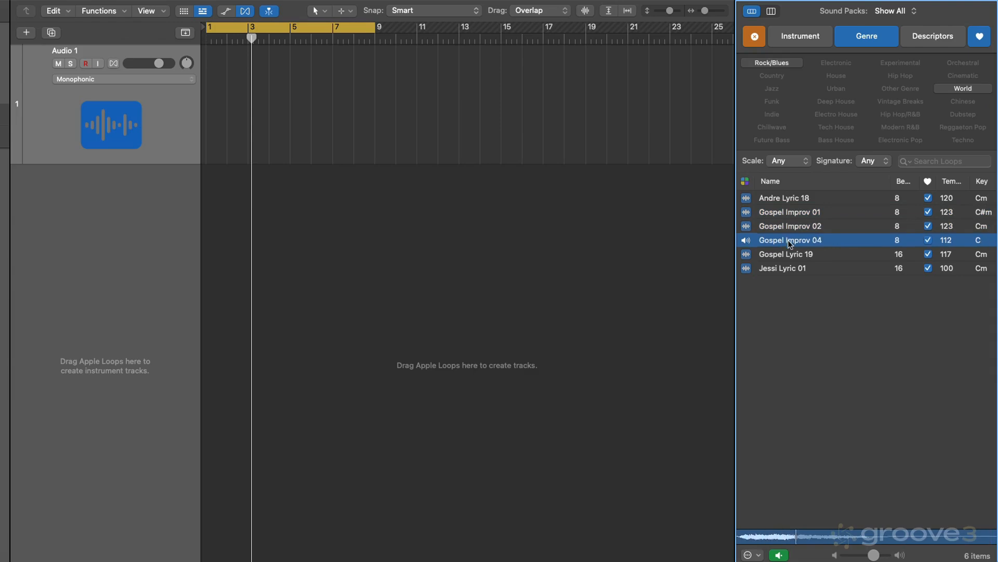
click(785, 253)
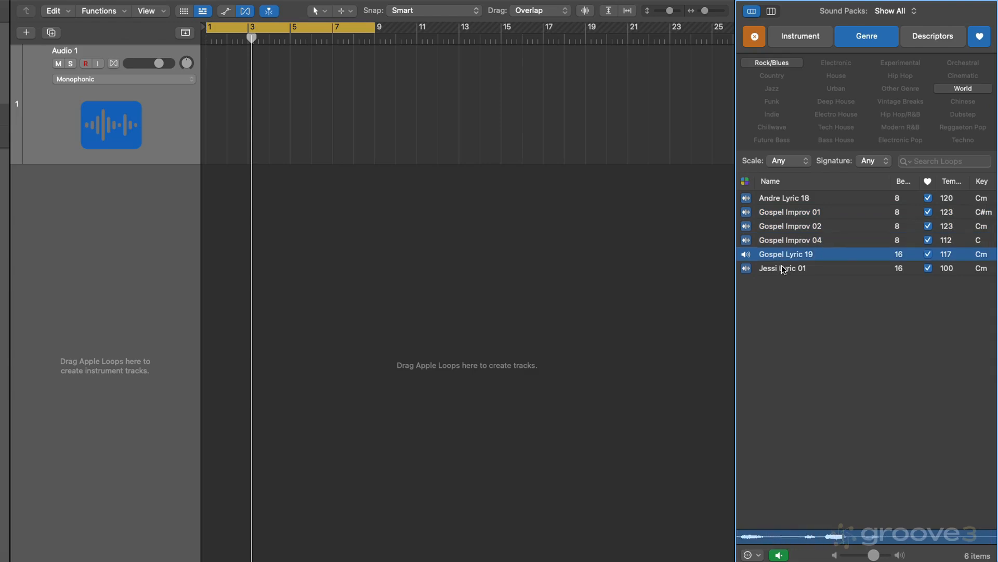
click(785, 270)
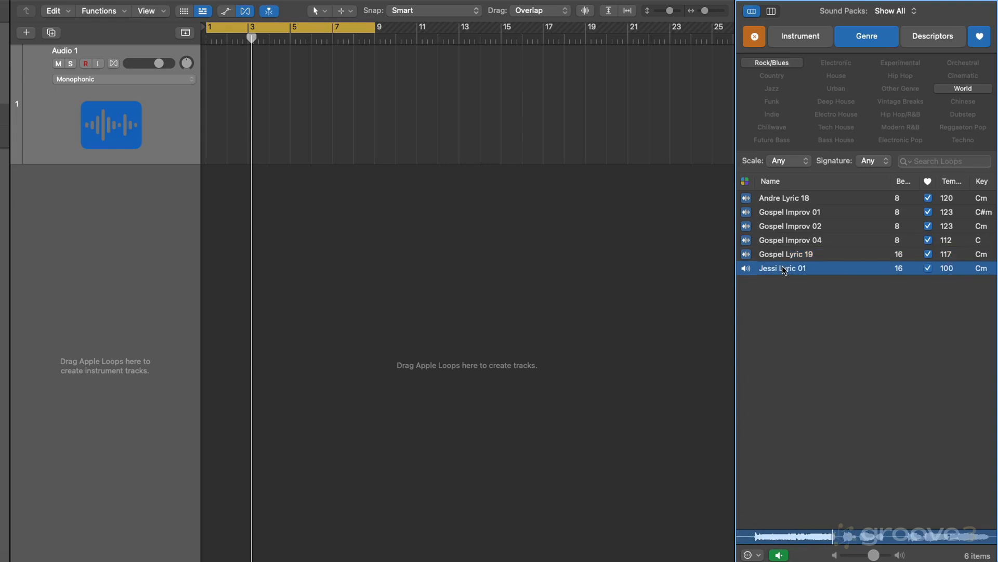
click(776, 291)
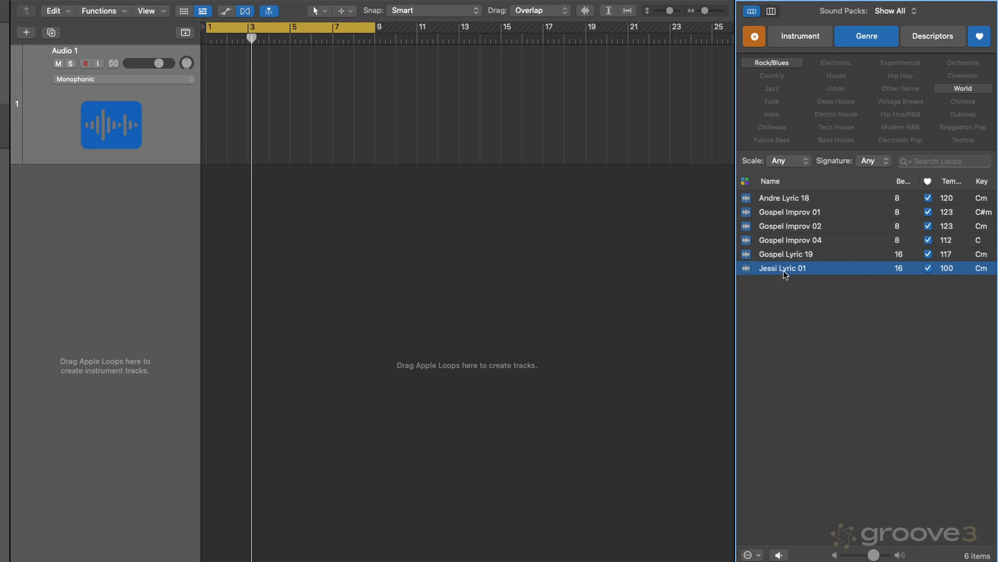
Preview the Gospel Improv 04 loop, place it at bar 1 of the Audio 1 track, and play it from the start
click(791, 241)
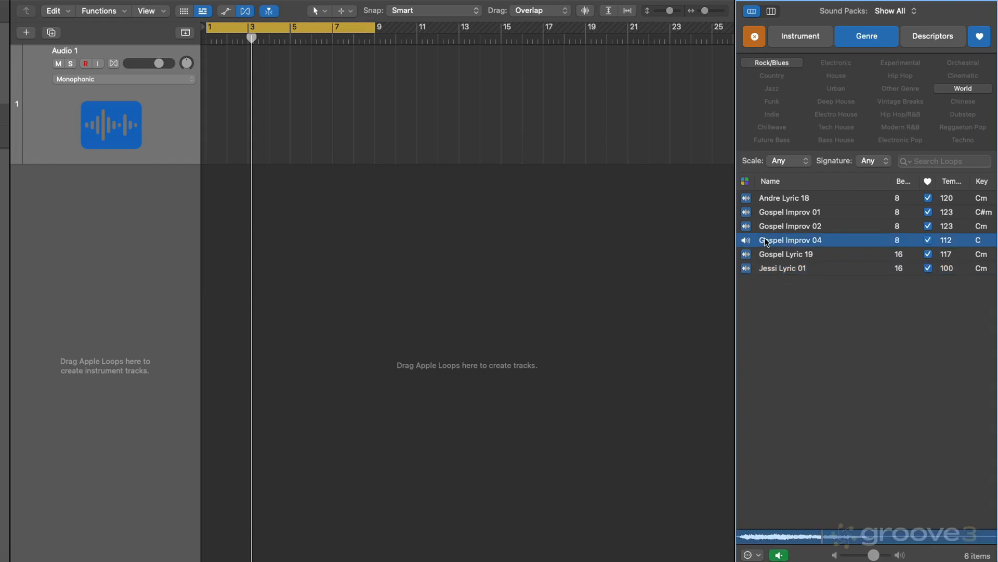
click(766, 242)
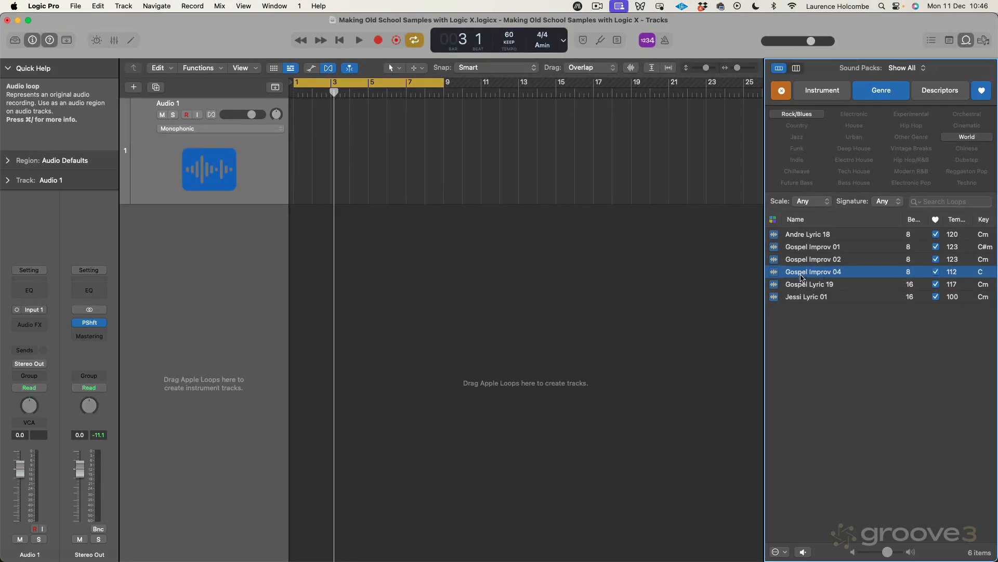
drag(814, 274, 294, 136)
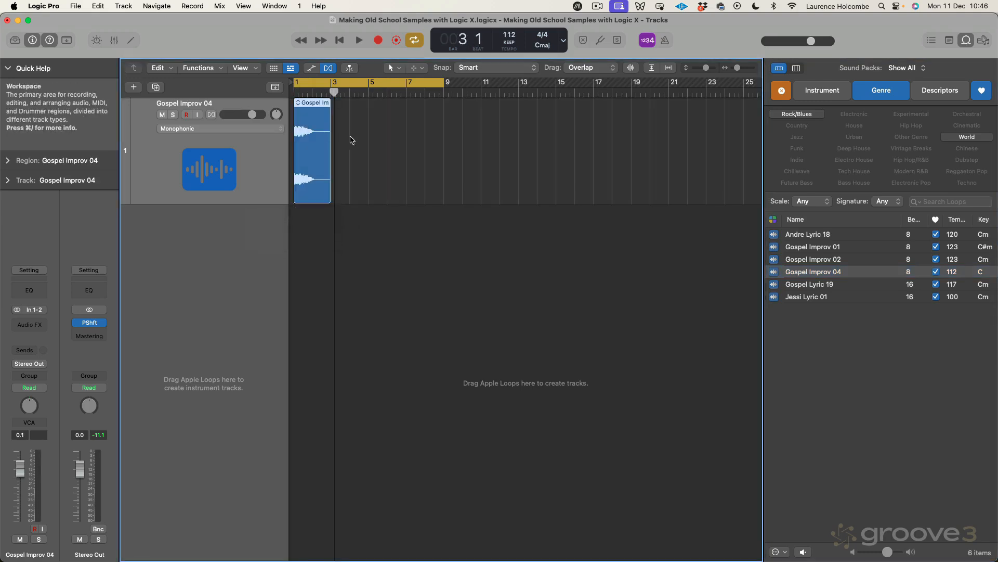
key(Return)
key(space)
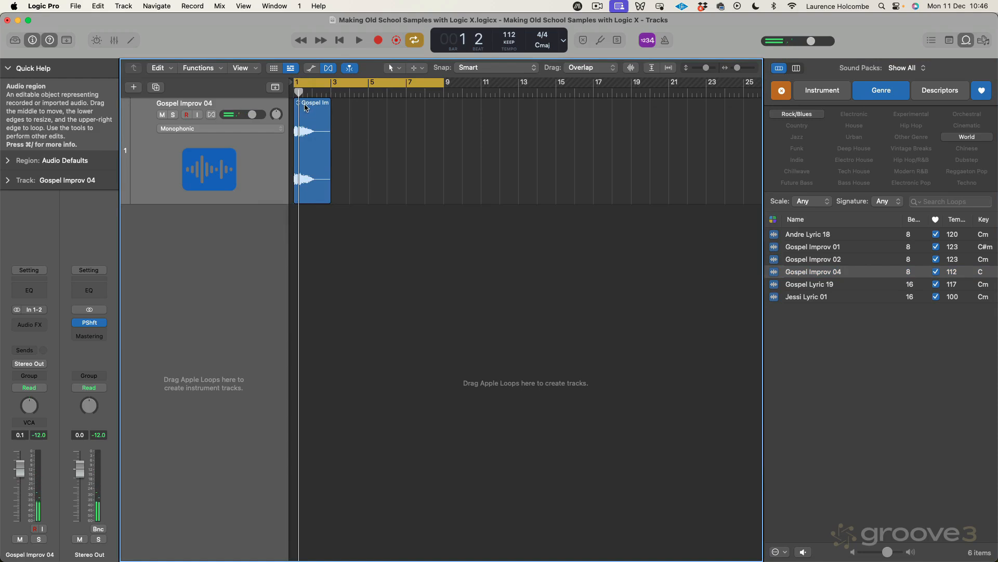
Set the project tempo to 60 BPM and play back the Gospel Improv 04 region
double_click(511, 35)
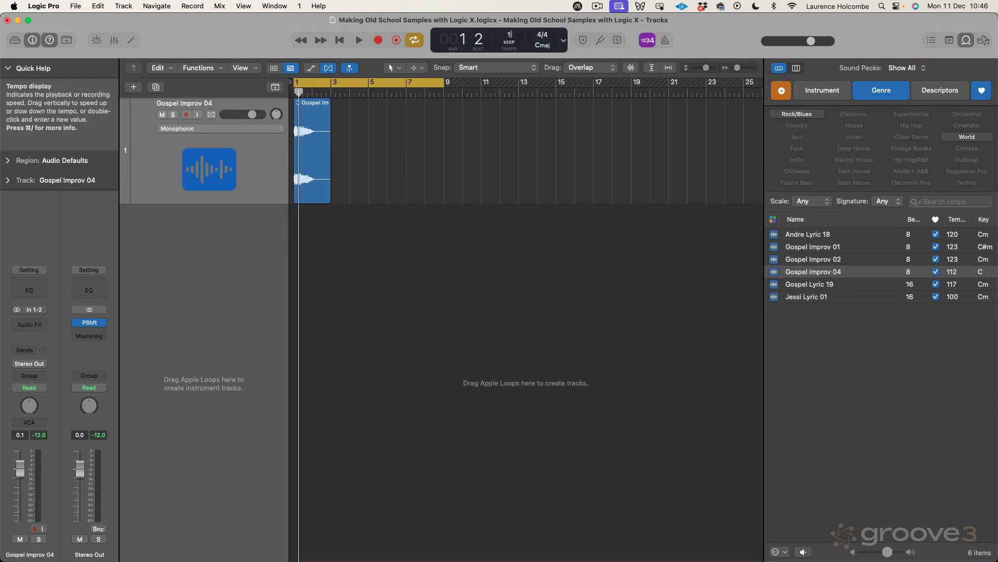
key(space)
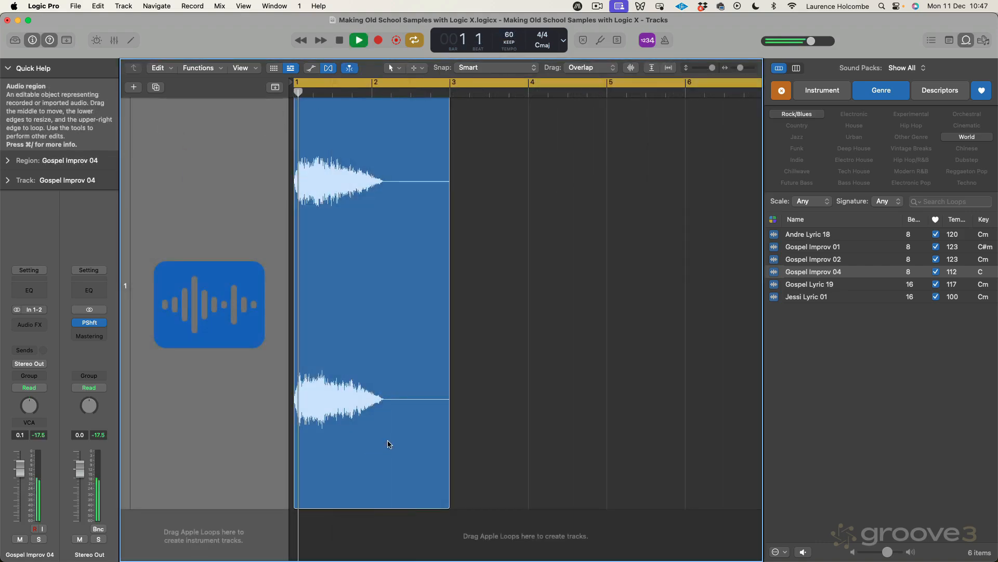
key(space)
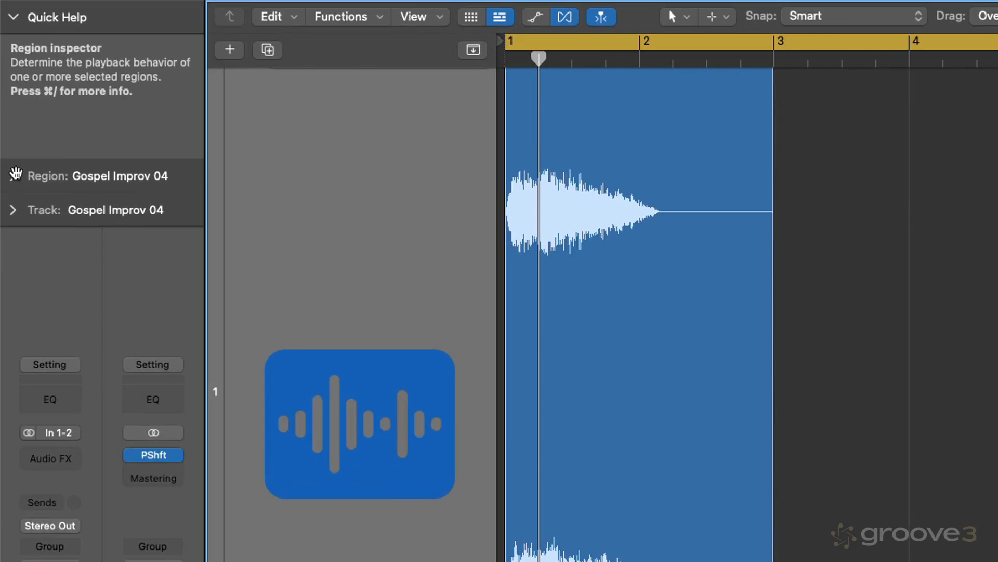
Turn off tempo following for the Gospel Improv 04 region and time-stretch it to exactly one bar, converting it to a new audio file
click(8, 160)
click(110, 308)
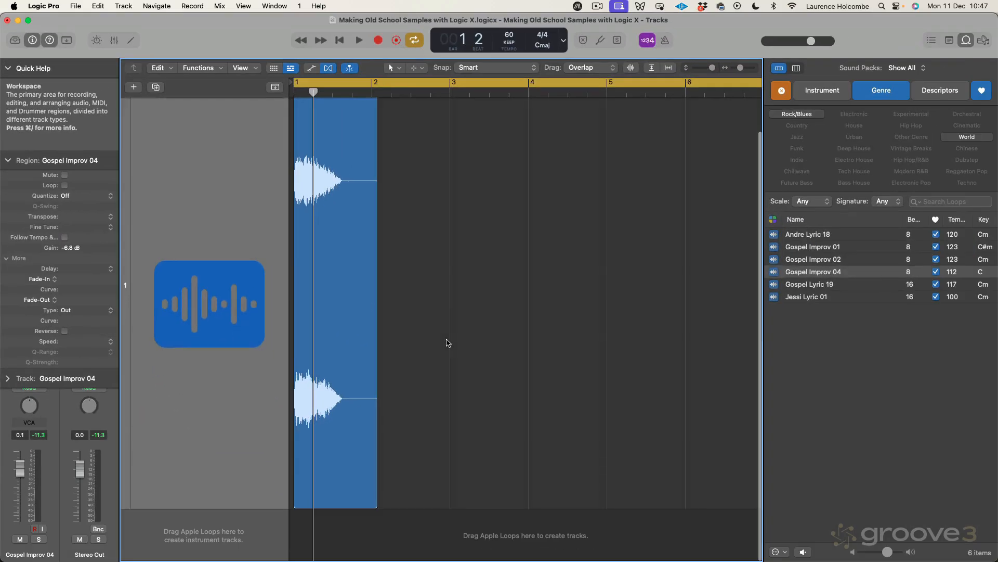
scroll(447, 342, up, 2)
scroll(446, 341, right, 1)
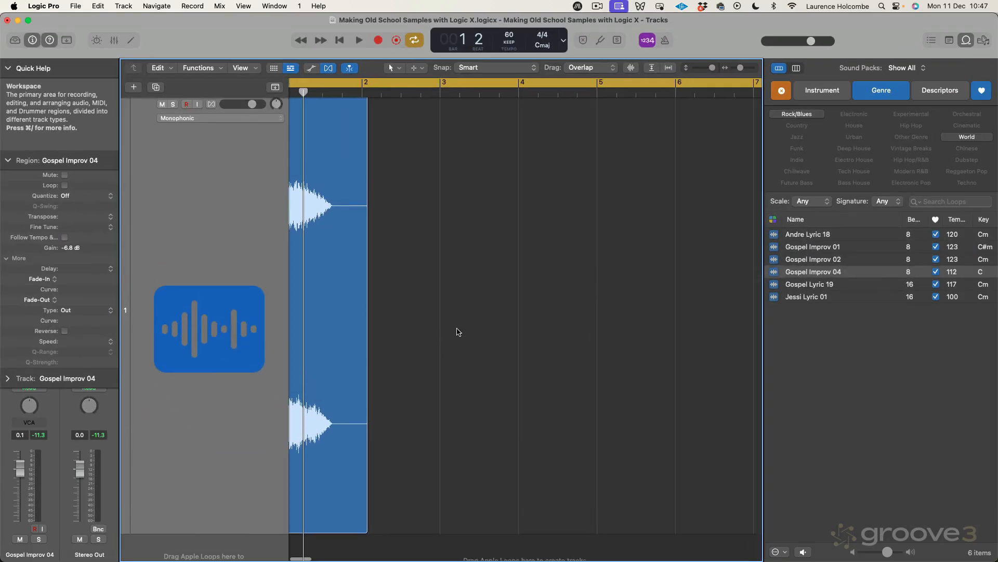
scroll(458, 332, left, 1)
drag(375, 500, 372, 498)
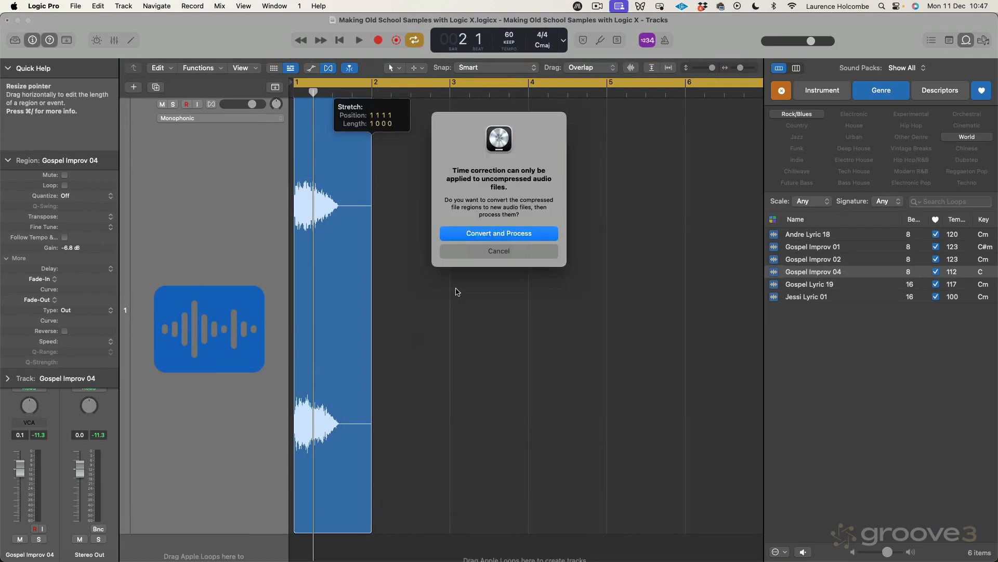
click(488, 235)
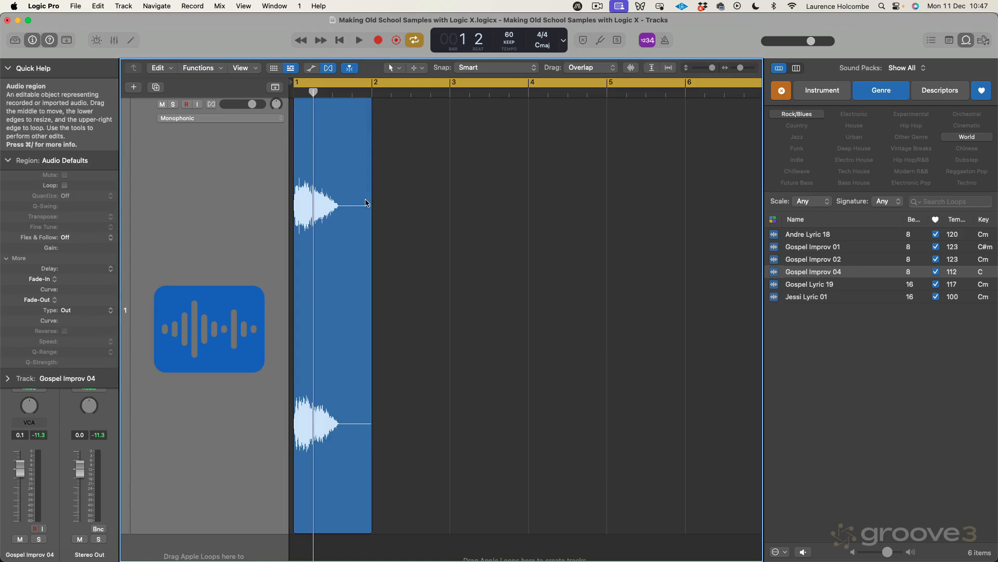
Play back the one-bar Gospel Improv 04 region on its own and against the metronome to check its timing
key(space)
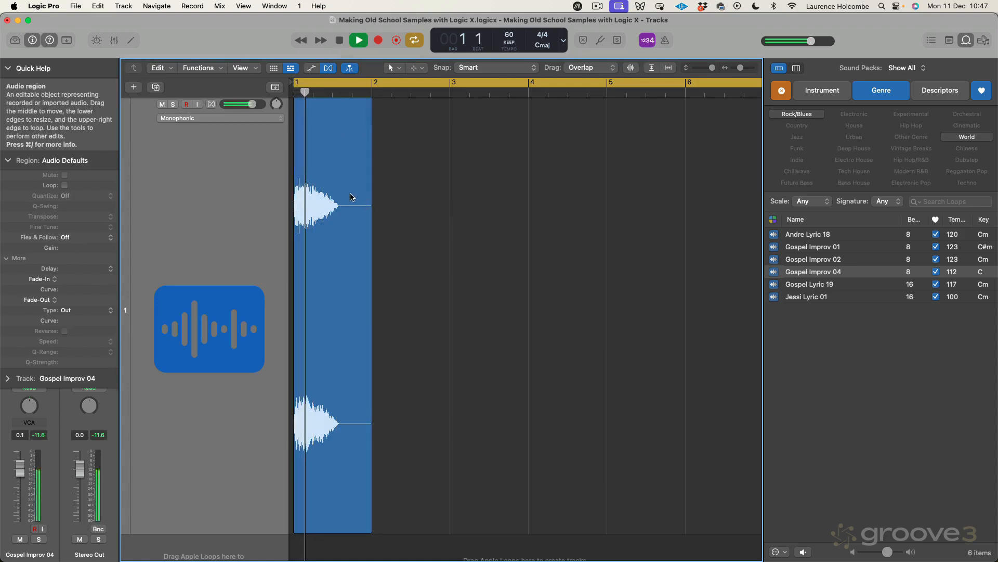
key(space)
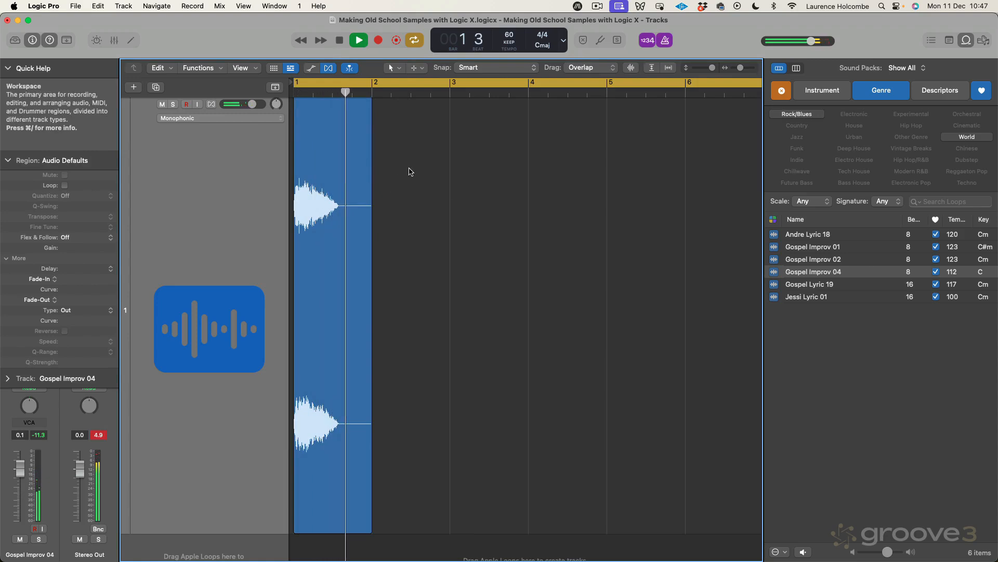
key(space)
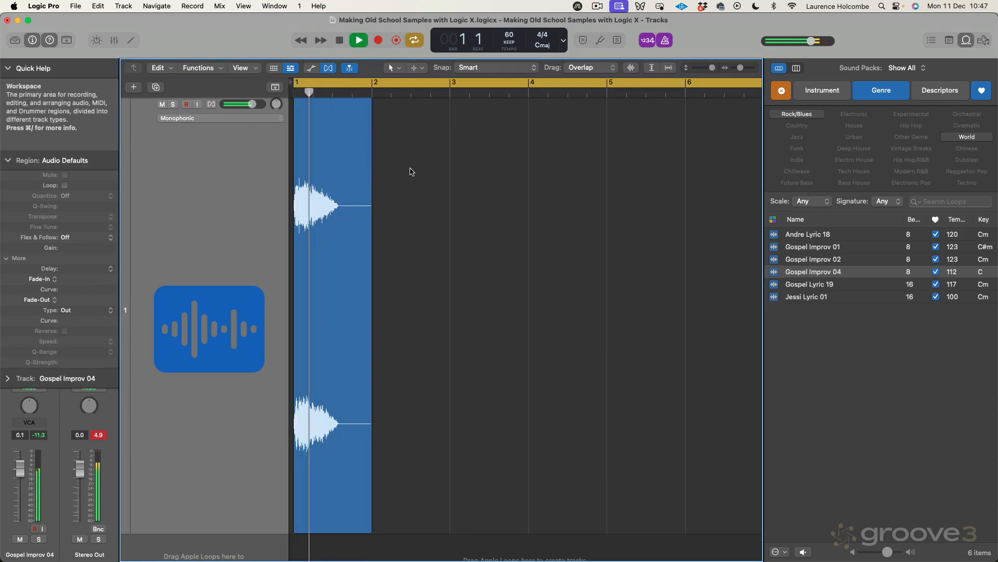
key(space)
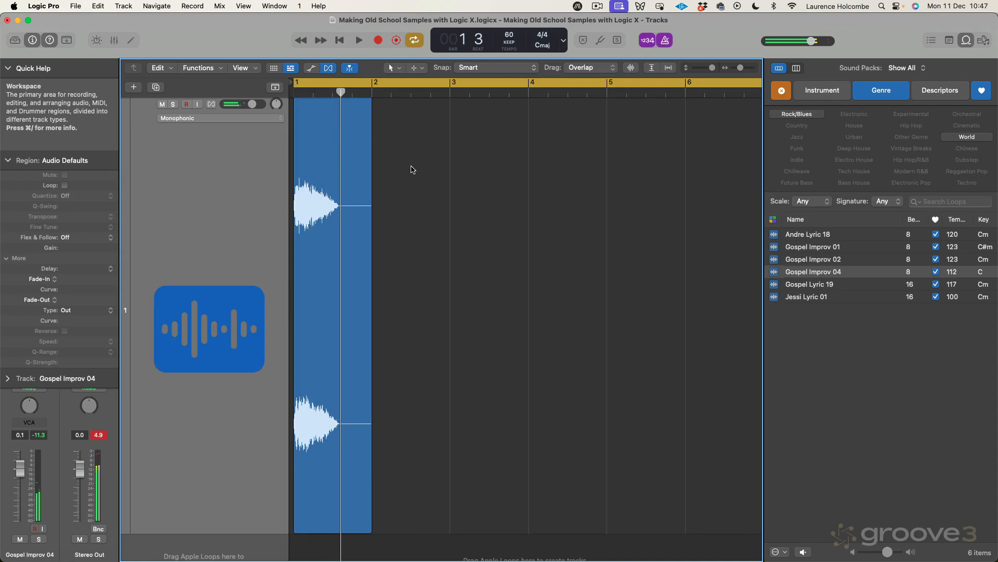
Preview the Jessi Lyric 01 loop, place it at bar 2 on the Gospel Improv 04 track, and start playback
key(super+Up)
key(super+Up)
key(super+Up)
key(super+Up)
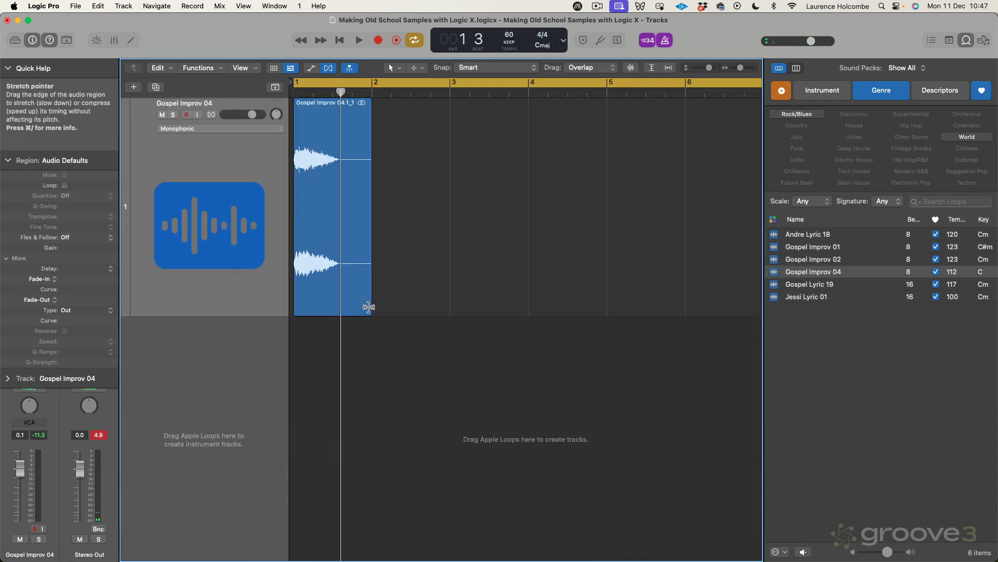
drag(371, 307, 369, 307)
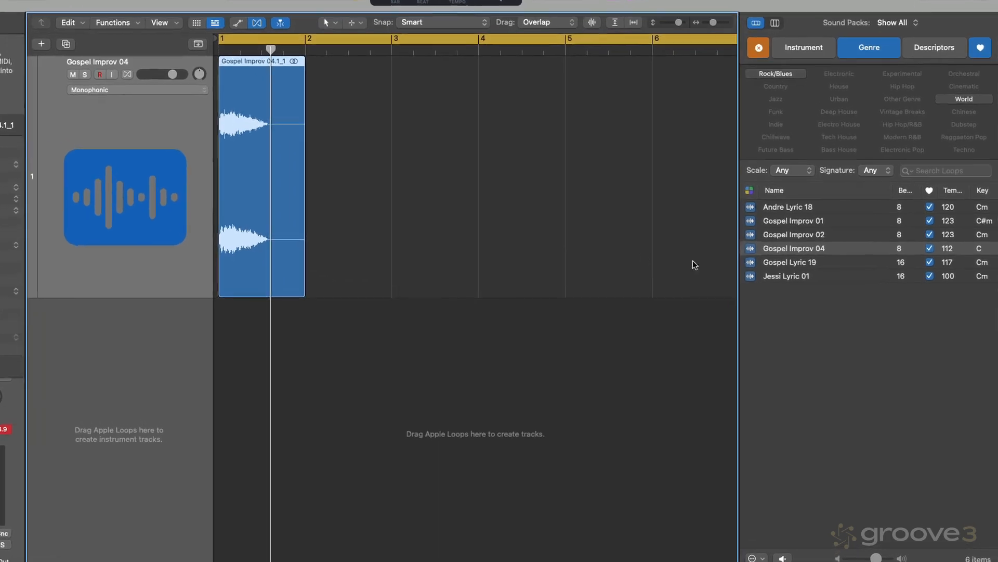
click(783, 271)
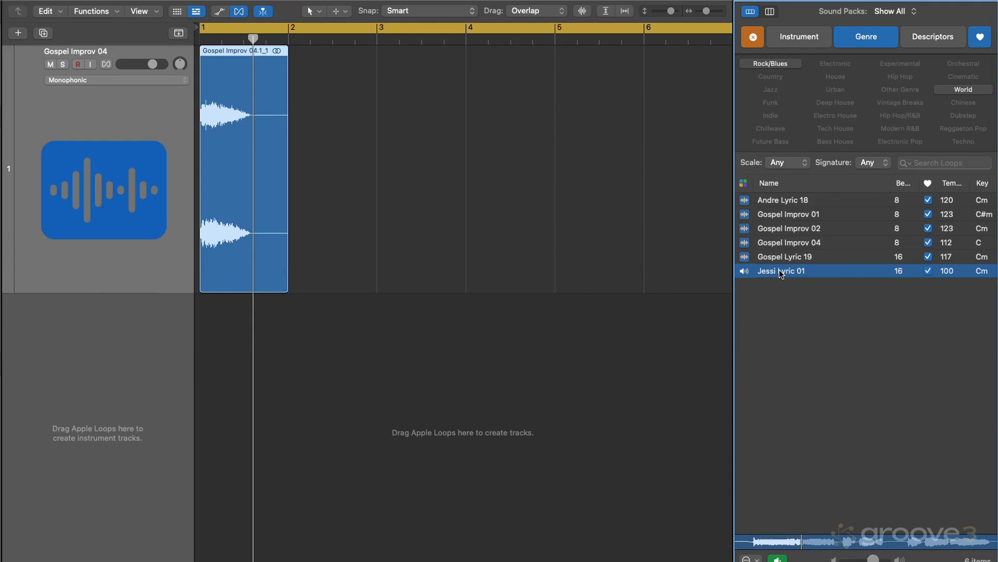
drag(781, 273, 290, 208)
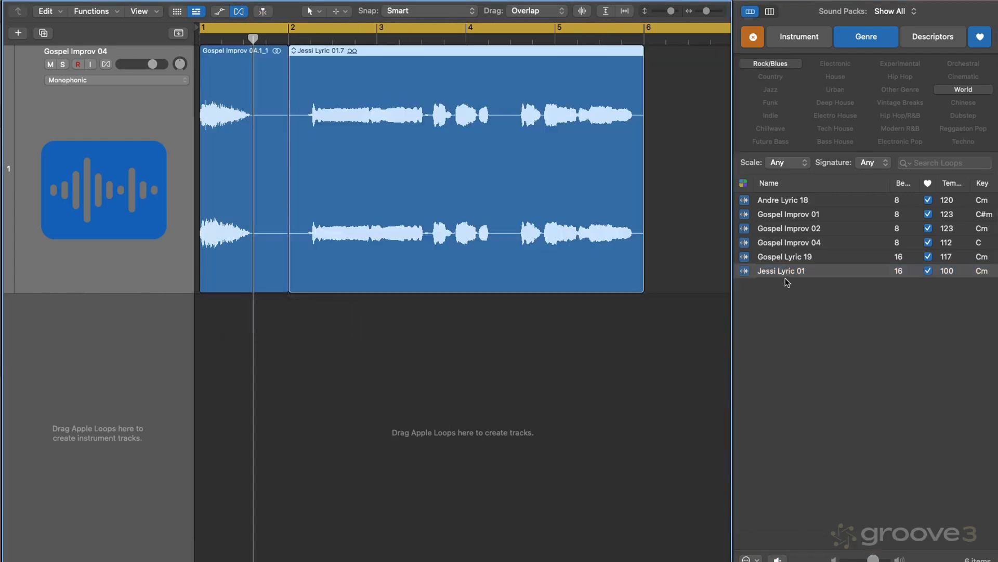
click(683, 207)
key(space)
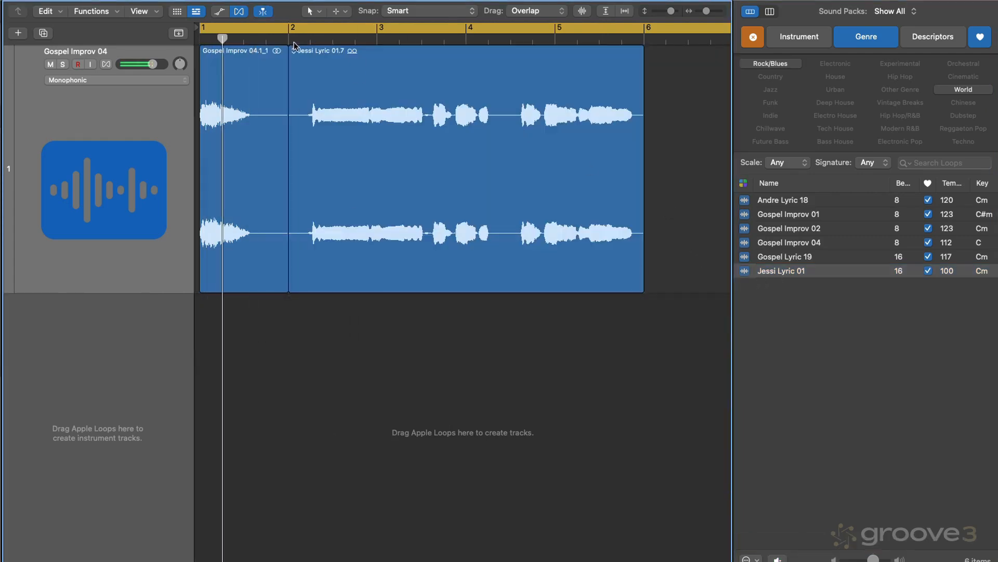
Cycle bars 1 to 5, cut out the silence ahead of the Jessi Lyric vocal, and move that region back so the vocal begins around bar 2
drag(201, 32, 554, 63)
drag(253, 98, 421, 174)
drag(280, 200, 364, 210)
key(Delete)
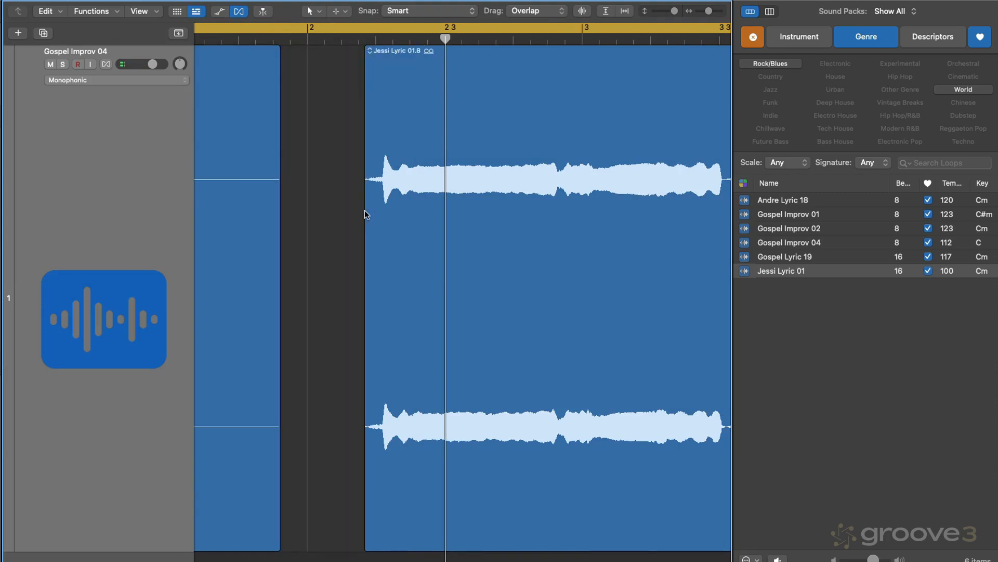
drag(428, 205, 354, 211)
scroll(354, 212, down, 3)
key(space)
scroll(354, 211, down, 5)
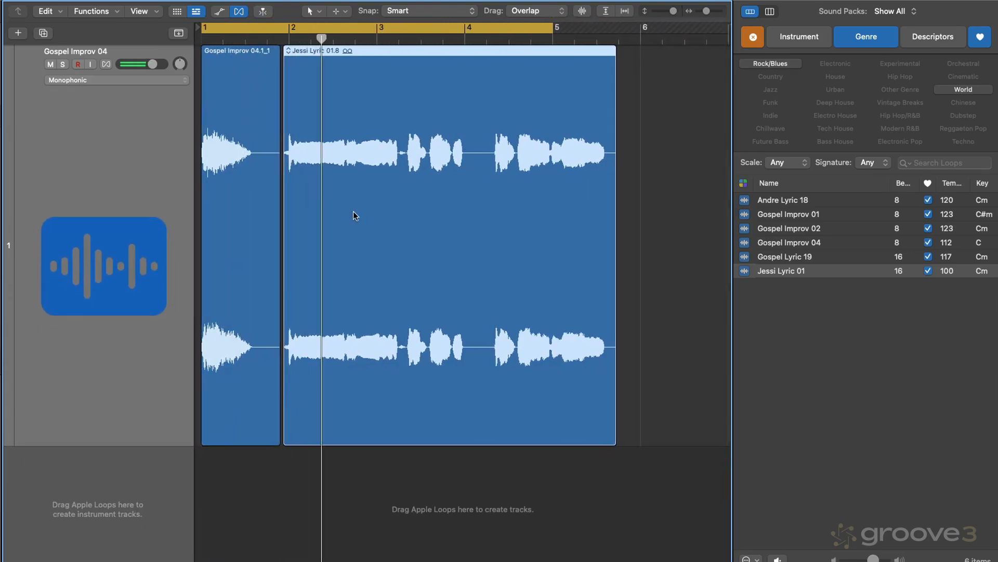
scroll(361, 204, right, 2)
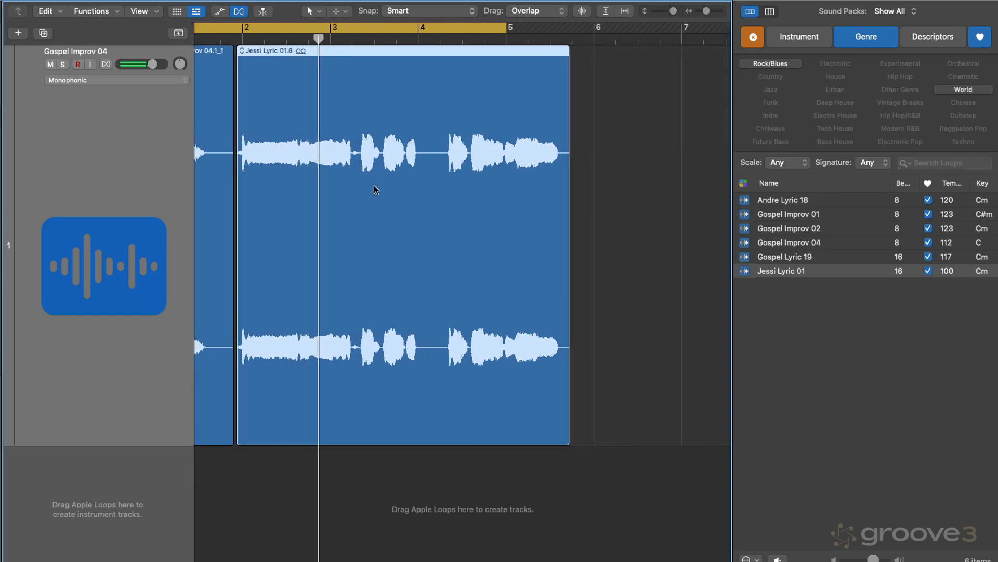
Delete everything after the first phrase of the Jessi Lyric region and turn off its tempo and pitch following
drag(355, 150, 589, 164)
key(Delete)
scroll(310, 193, left, 2)
click(338, 165)
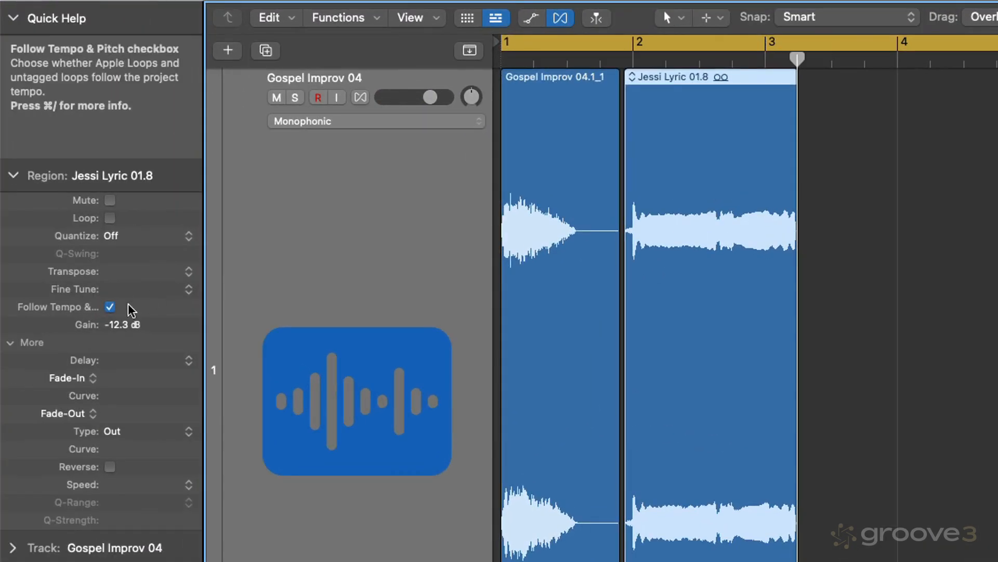
click(109, 307)
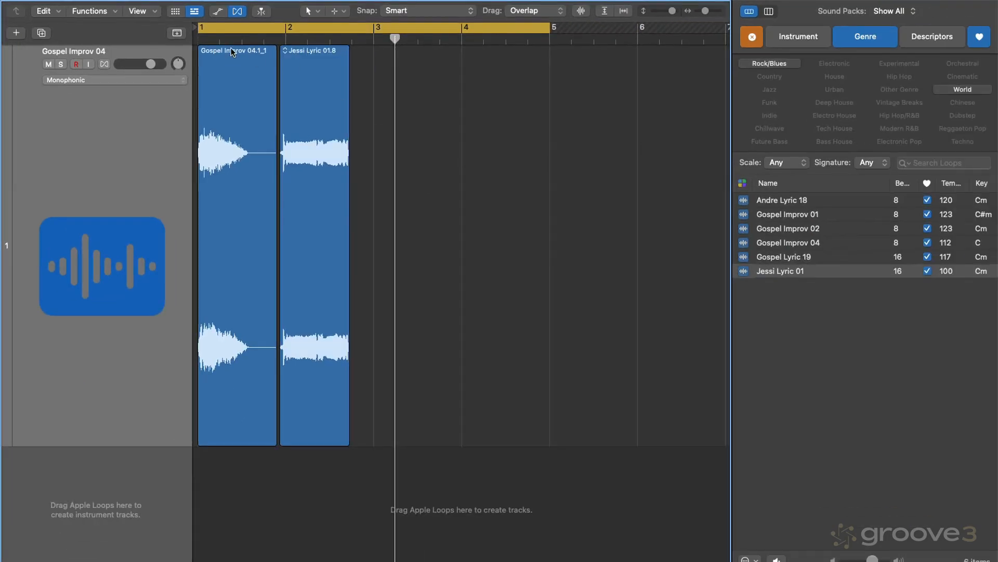
Cycle playback from bar 1 to bar 3 and nudge the Jessi Lyric region so its vocal onset lands exactly on bar 2
drag(204, 29, 380, 42)
key(space)
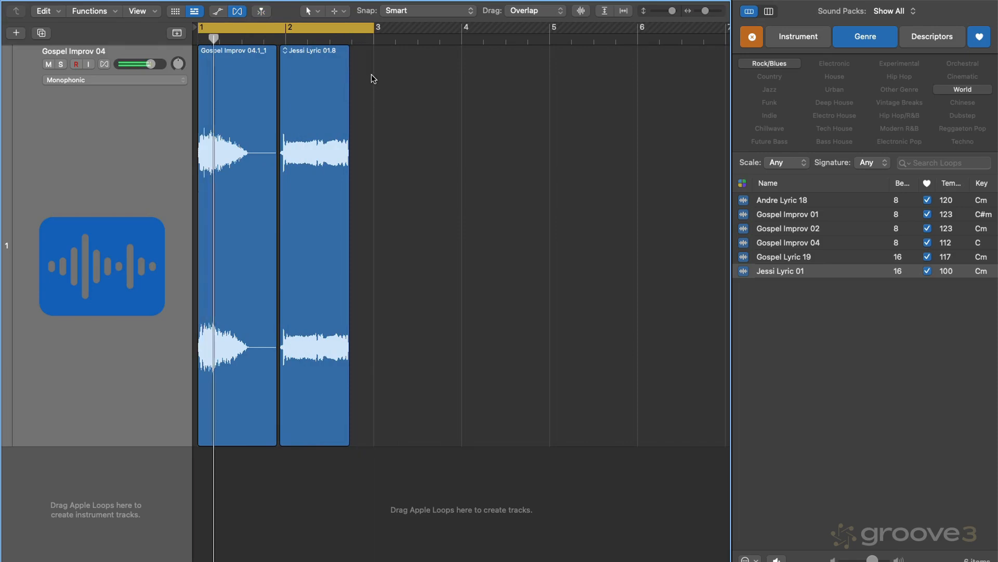
drag(257, 80, 413, 153)
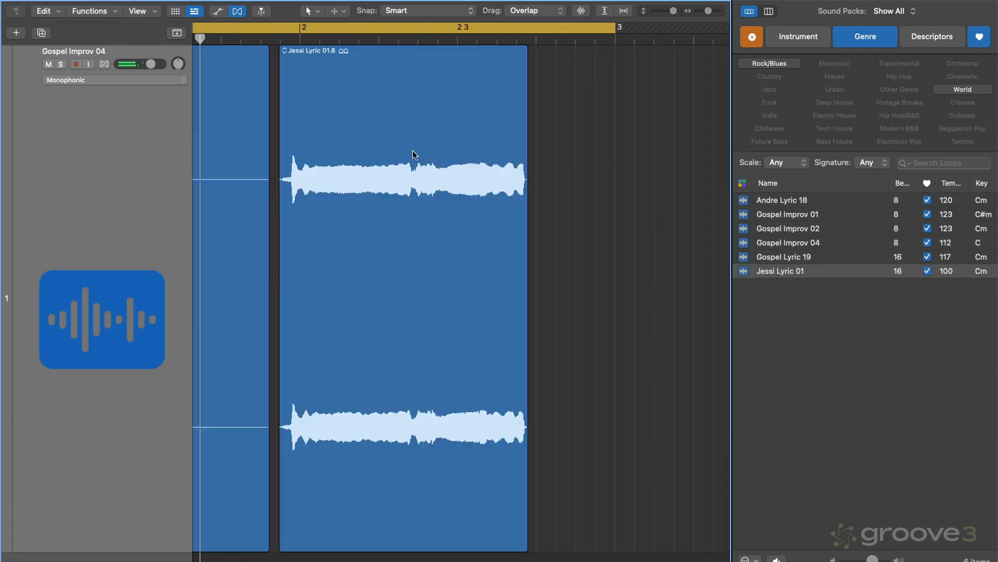
scroll(413, 151, left, 2)
drag(291, 139, 458, 211)
ctrl+alt+click(457, 211)
ctrl+alt+click(458, 211)
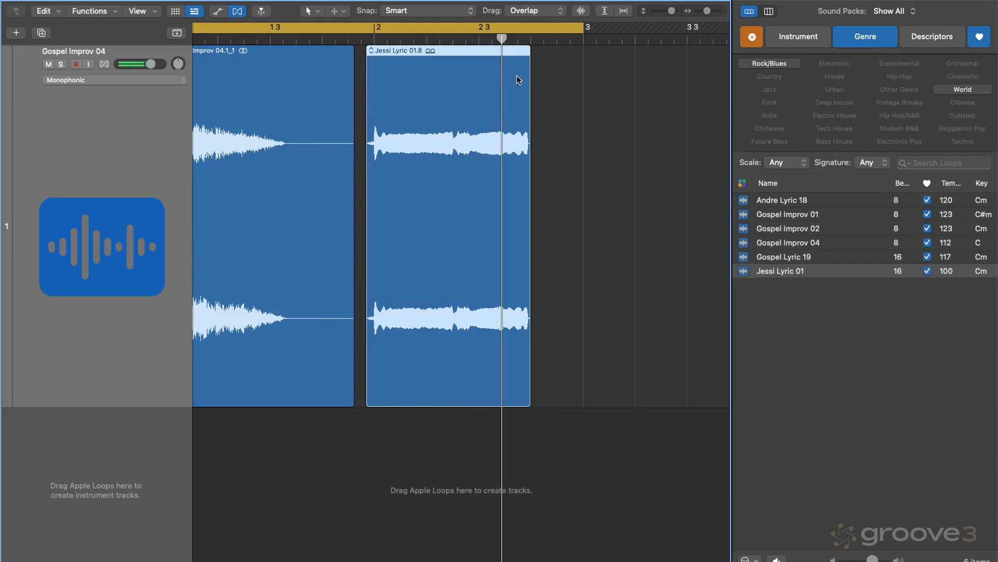
click(596, 79)
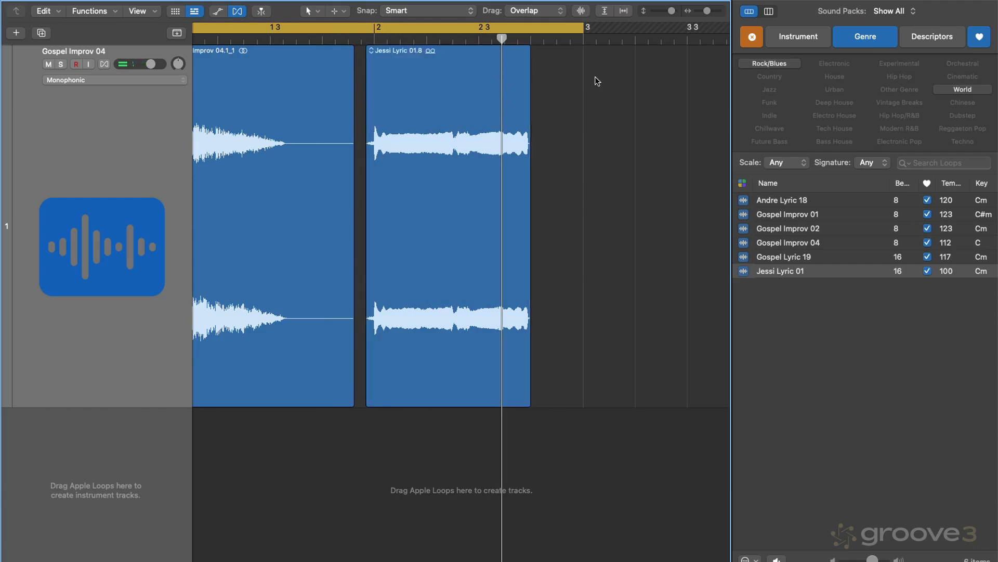
Create one new software instrument track with an empty channel strip
scroll(598, 79, left, 2)
key(super+Left)
key(alt+super+n)
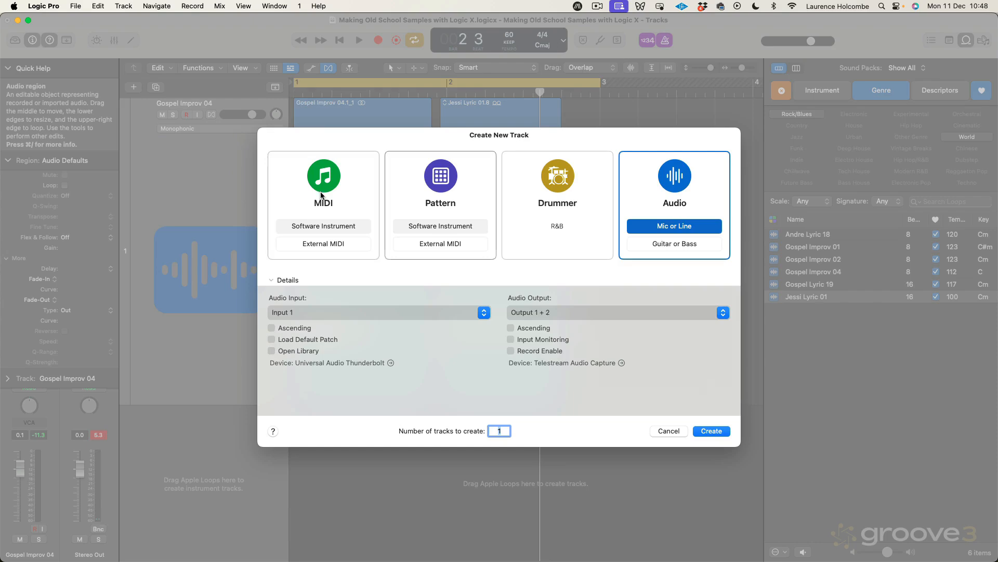
click(321, 195)
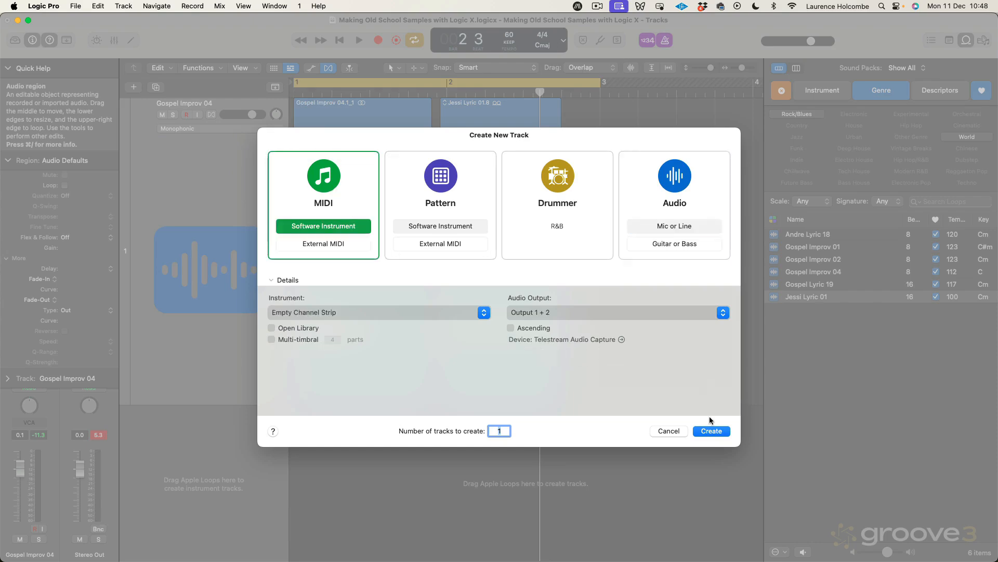
click(708, 431)
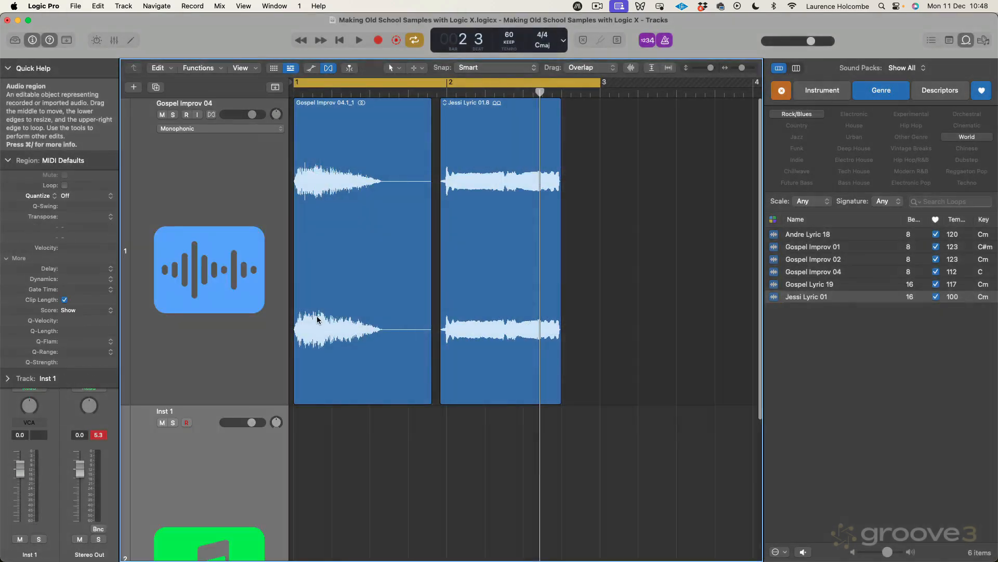
Load the stereo Vintage Electric Piano on the Inst 1 track and close its plug-in window
click(12, 68)
click(8, 88)
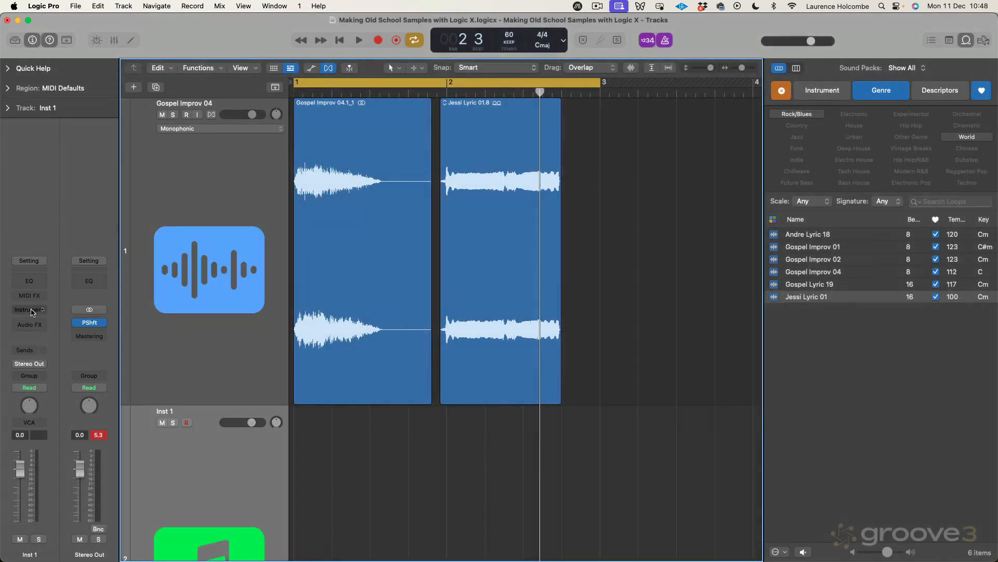
click(31, 312)
mouse_move(78, 153)
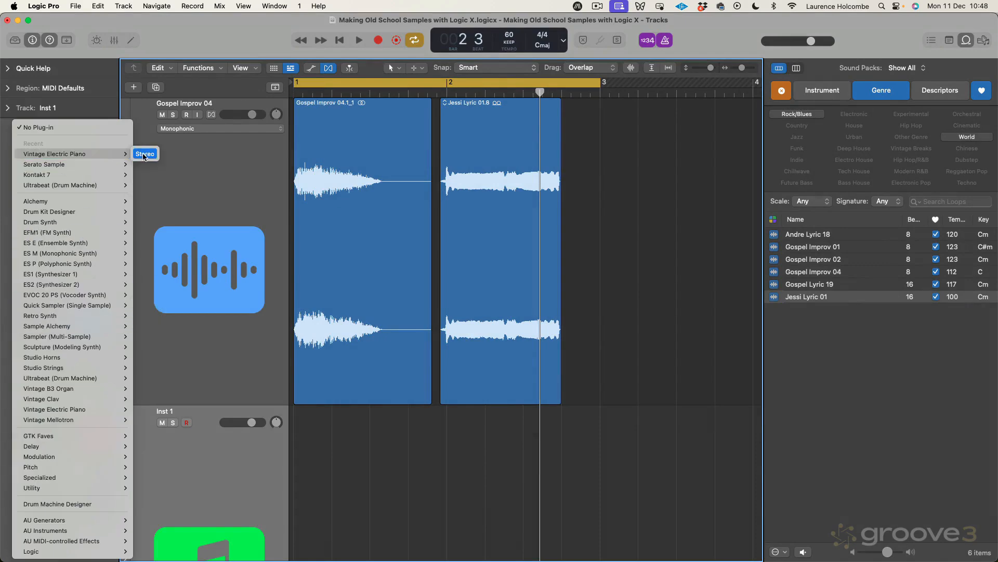
click(152, 156)
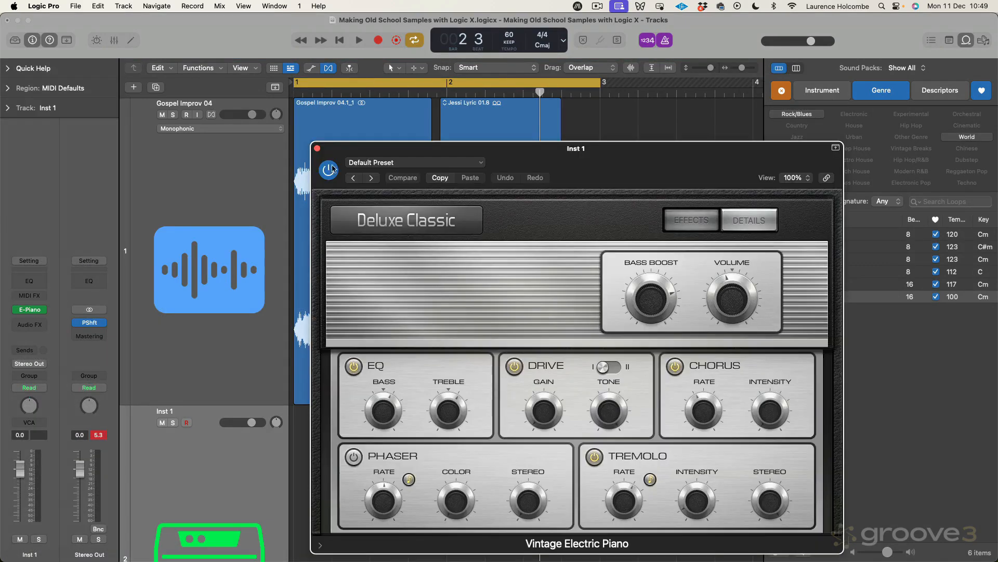
click(318, 149)
Set the Jessi Lyric region's transposition to -3 and play both vocals back
key(space)
key(super+Left)
key(super+Left)
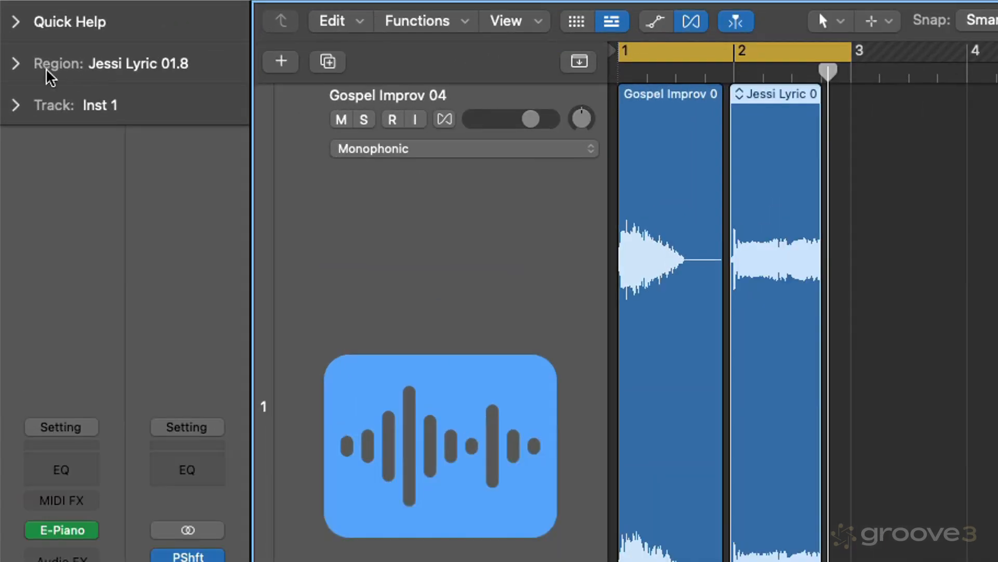
click(7, 88)
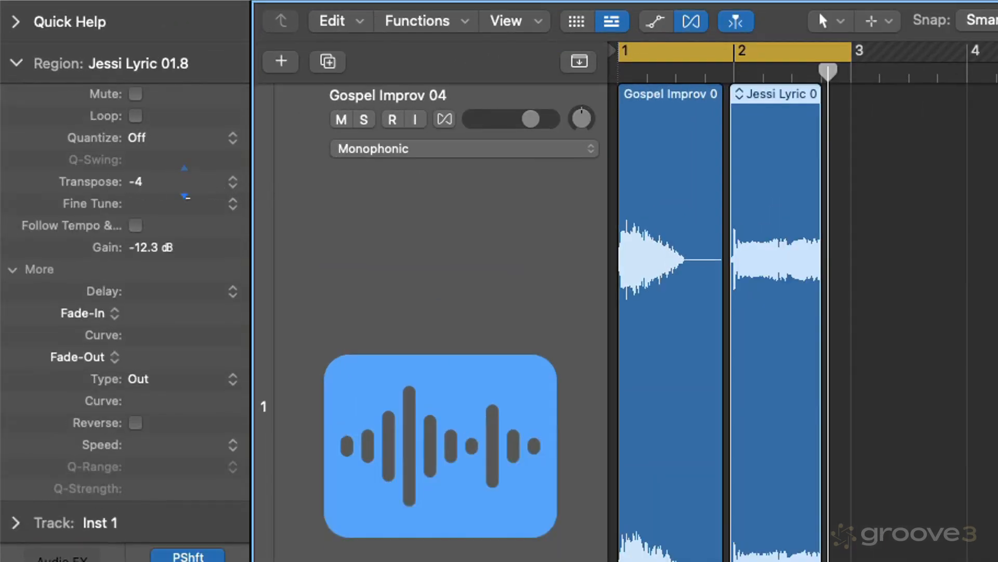
drag(184, 182, 185, 179)
key(space)
click(484, 158)
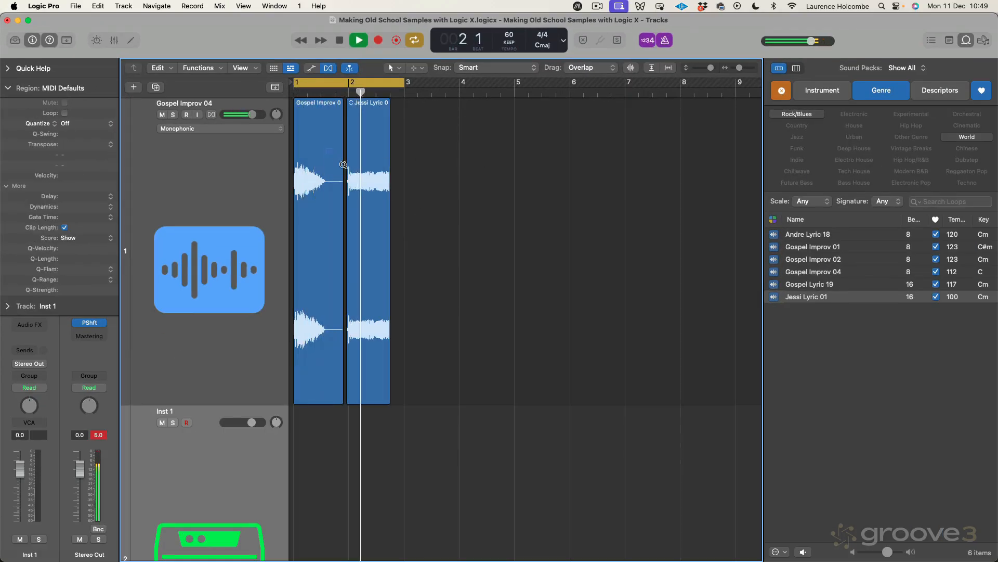
Extend the end of the Jessi Lyric region slightly to bring back the cut-off tail of the phrase
drag(332, 154, 421, 211)
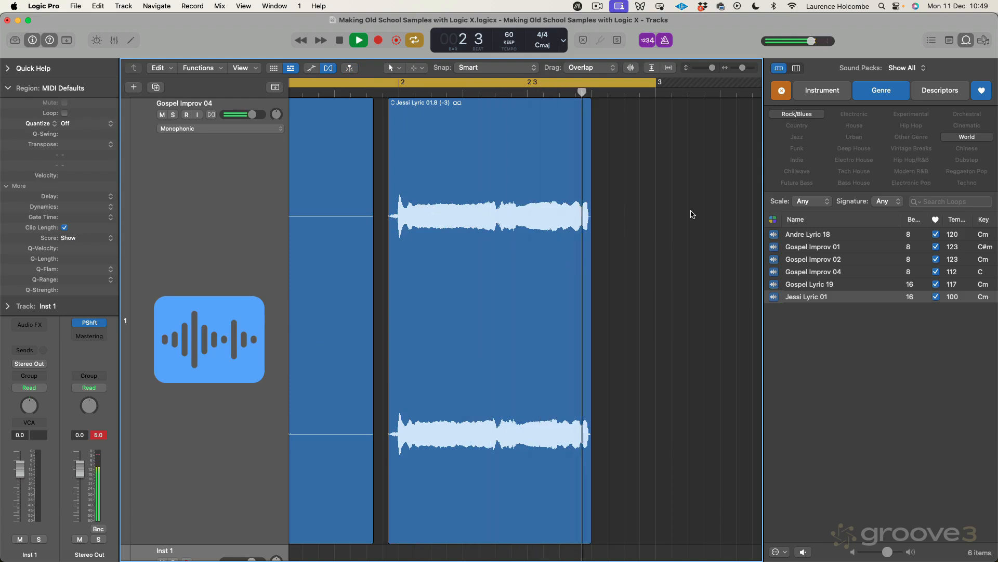
scroll(602, 251, down, 2)
key(space)
drag(588, 425, 604, 425)
key(space)
ctrl+alt+click(626, 404)
click(583, 345)
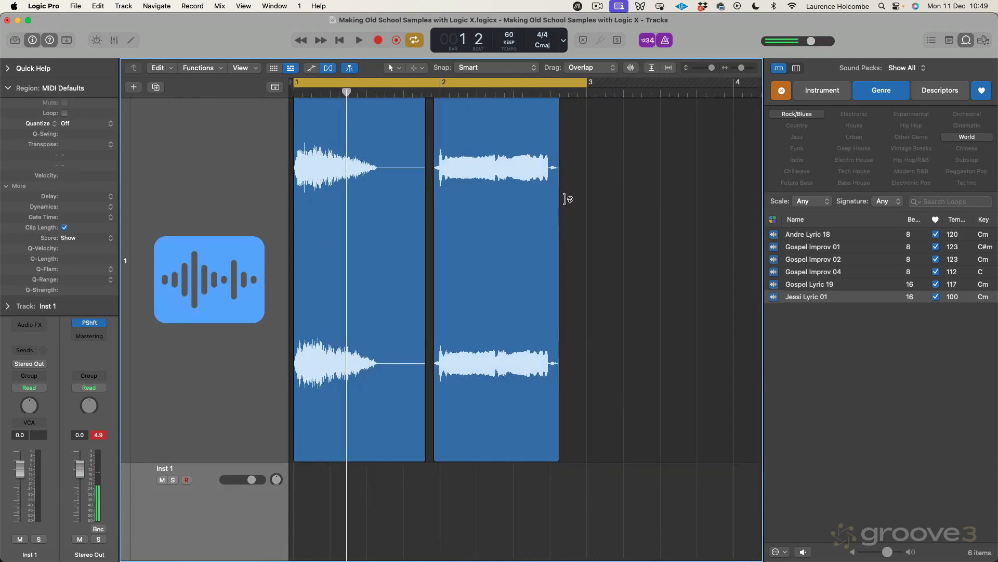
Play both vocals and time-stretch the Jessi Lyric region slightly longer from its end, converting it to a new audio file
key(space)
key(super+Up)
key(super+Up)
key(super+Up)
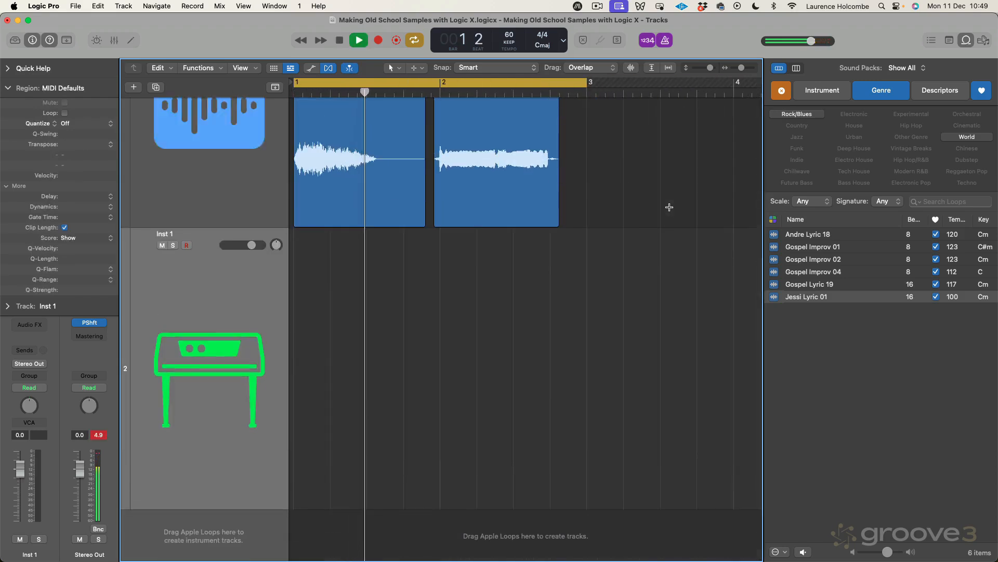
key(super+Up)
key(super+Up)
drag(422, 182, 533, 228)
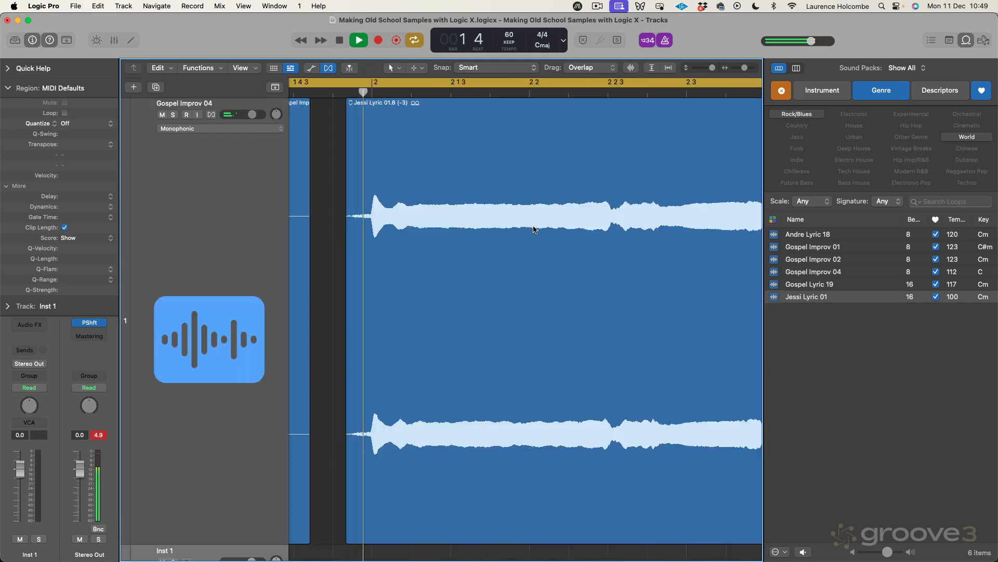
ctrl+alt+click(535, 228)
scroll(542, 229, up, 4)
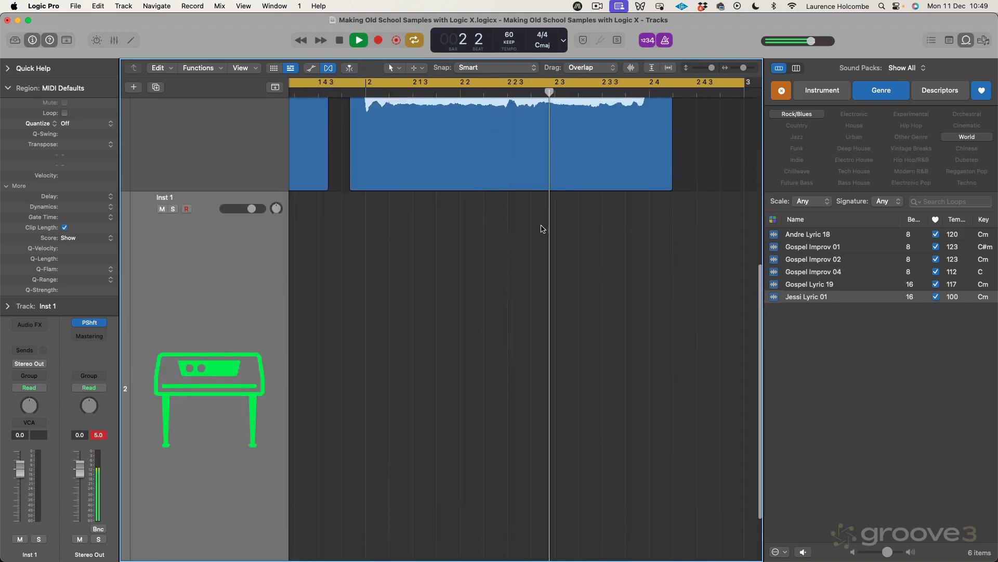
scroll(542, 229, right, 6)
scroll(542, 229, up, 2)
drag(503, 259, 520, 259)
click(509, 234)
Limit the cycle to the Jessi Lyric region up to bar 3 and listen to the stretched vocal
drag(400, 83, 650, 82)
key(space)
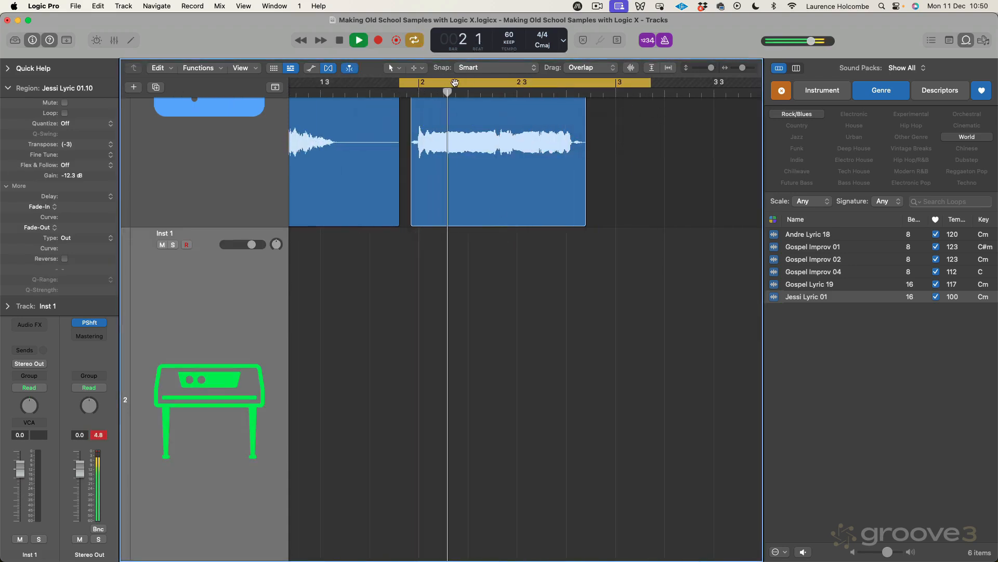
click(433, 83)
drag(401, 84, 618, 96)
key(z)
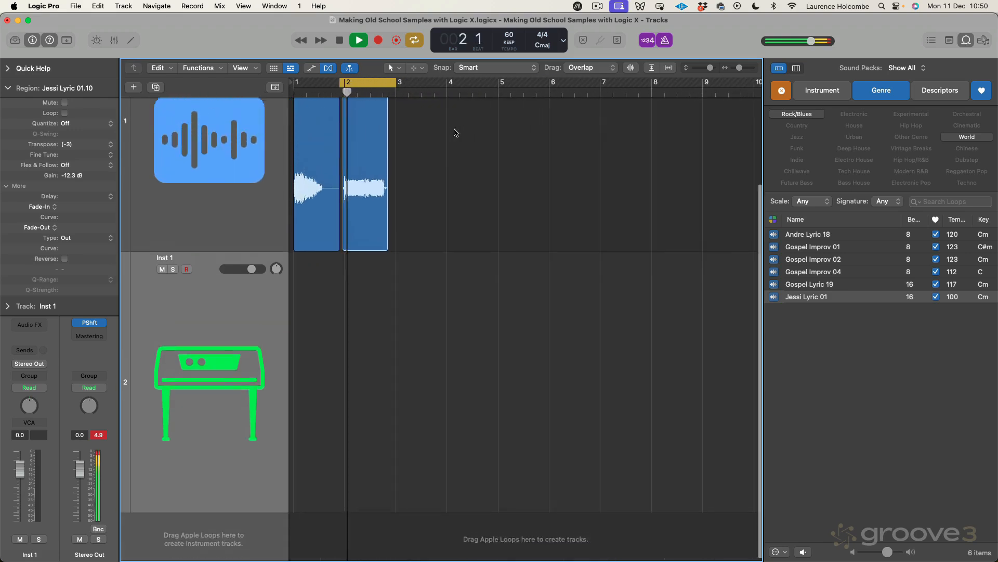
scroll(455, 131, up, 5)
key(space)
Widen the cycle to run from bar 1 to bar 3 and play both vocal regions together
mouse_move(295, 82)
mouse_down()
mouse_move(386, 98)
mouse_move(377, 170)
mouse_up()
click(431, 163)
click(358, 149)
key(space)
scroll(431, 155, down, 3)
click(394, 151)
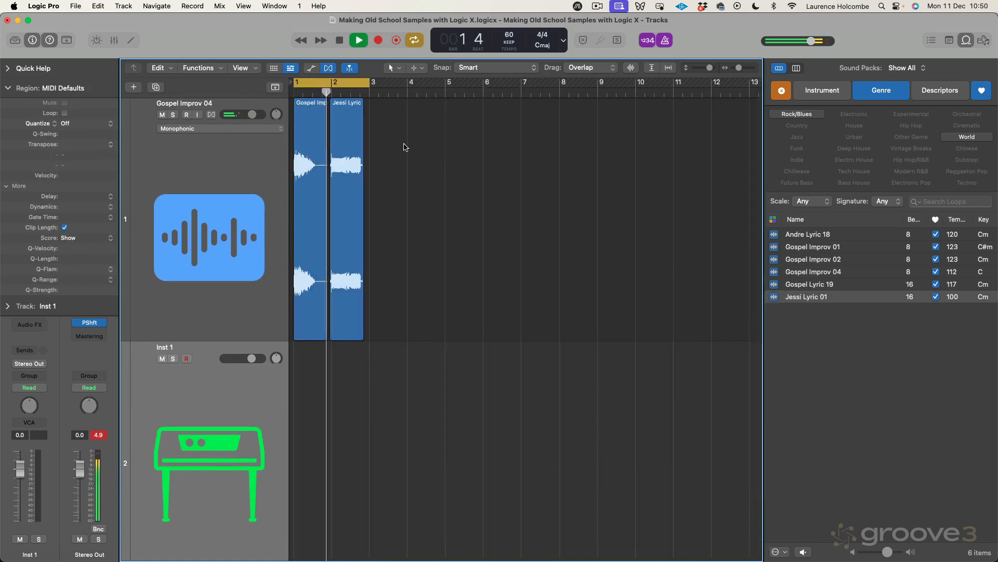
Reapply a transposition of -3 to the stretched Jessi Lyric region with Flex & Follow on
click(348, 154)
drag(89, 145, 86, 77)
key(space)
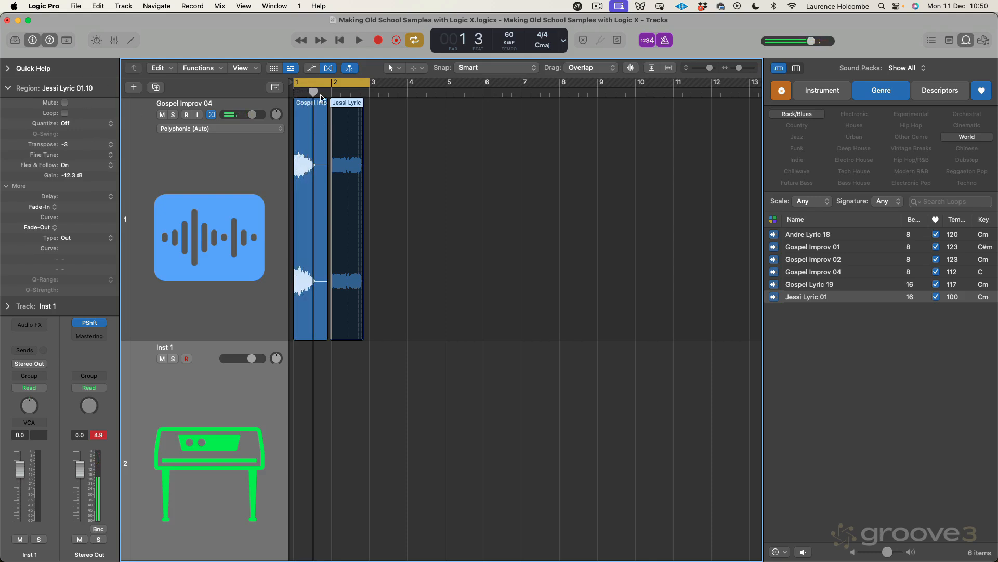
Cycle only bar 2 to hear the transposed Jessi Lyric region, and hide the Flex view
drag(337, 86, 370, 91)
key(space)
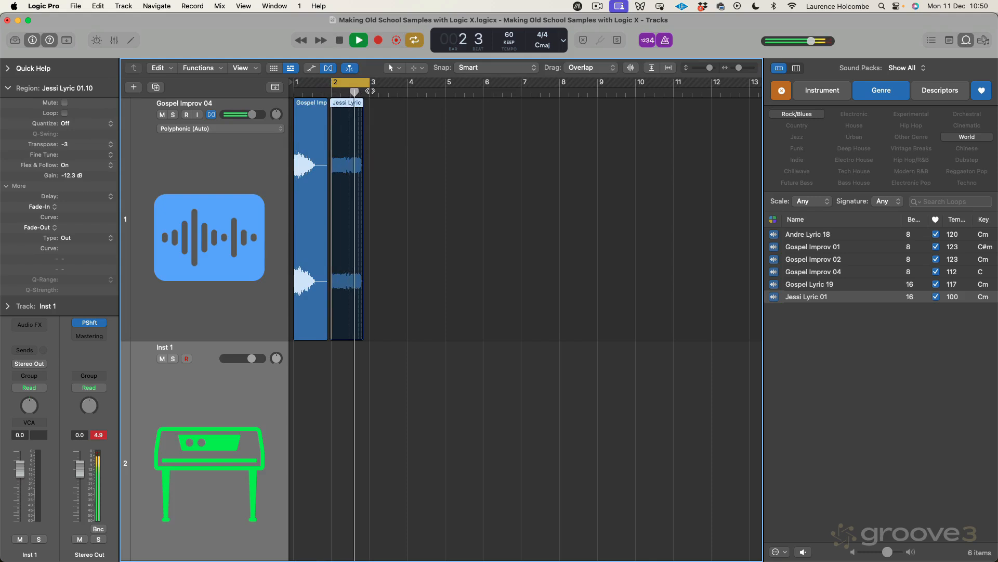
drag(312, 148, 484, 213)
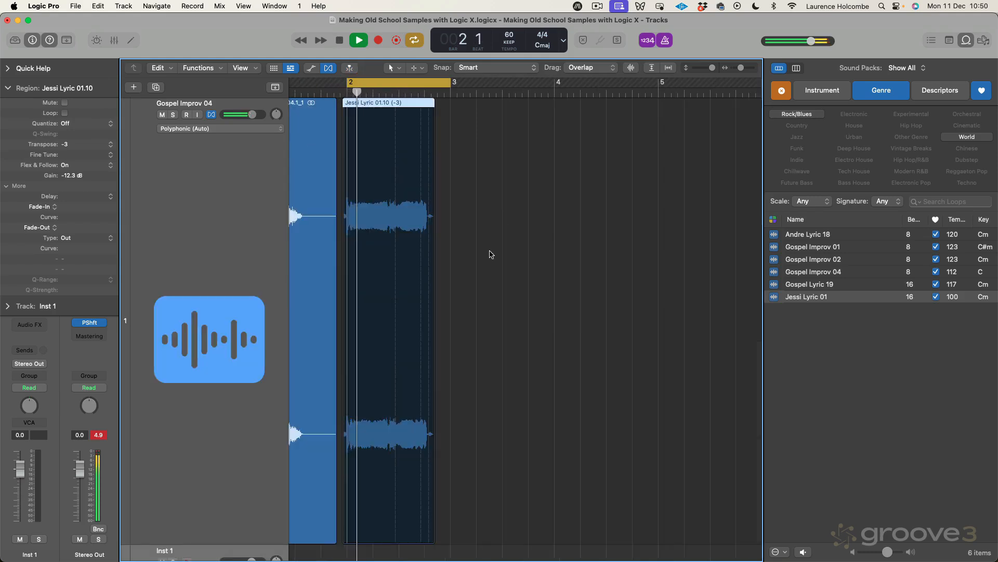
key(super+f)
scroll(405, 224, down, 2)
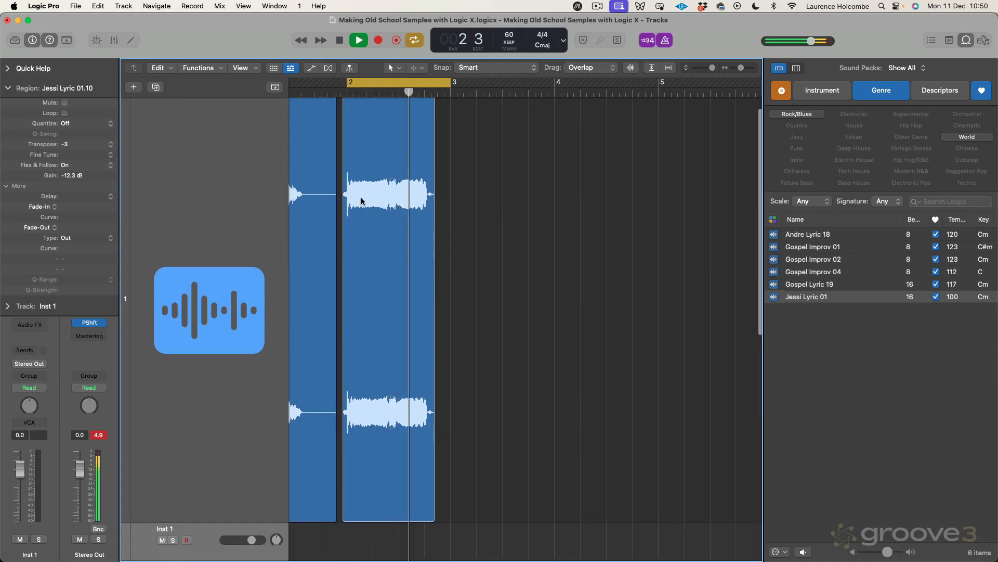
Show Flex on the Gospel Improv 04 track and stretch the Jessi Lyric vocal slightly longer with a flex marker near its end
drag(337, 182, 530, 318)
key(space)
drag(549, 498, 535, 495)
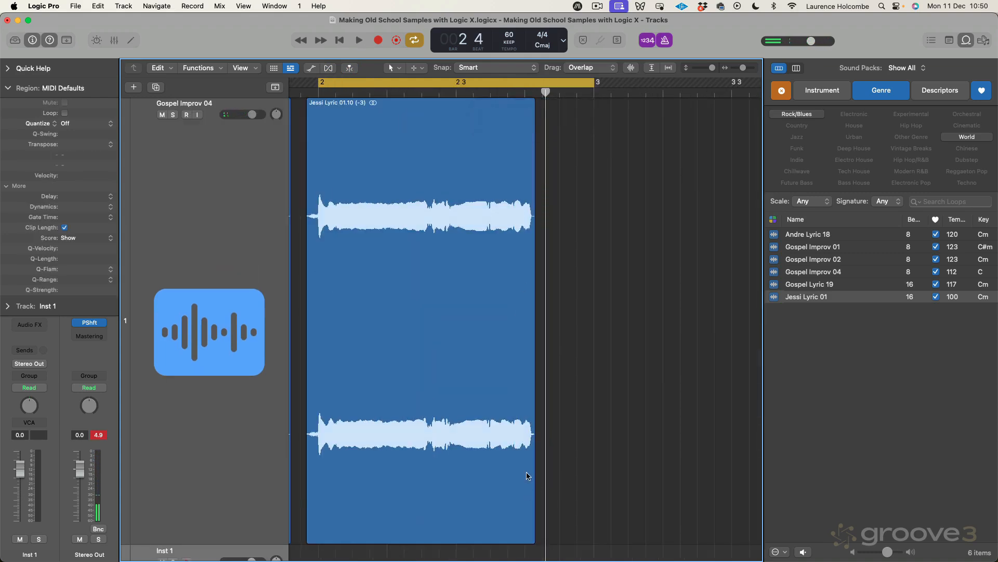
click(178, 225)
key(super+f)
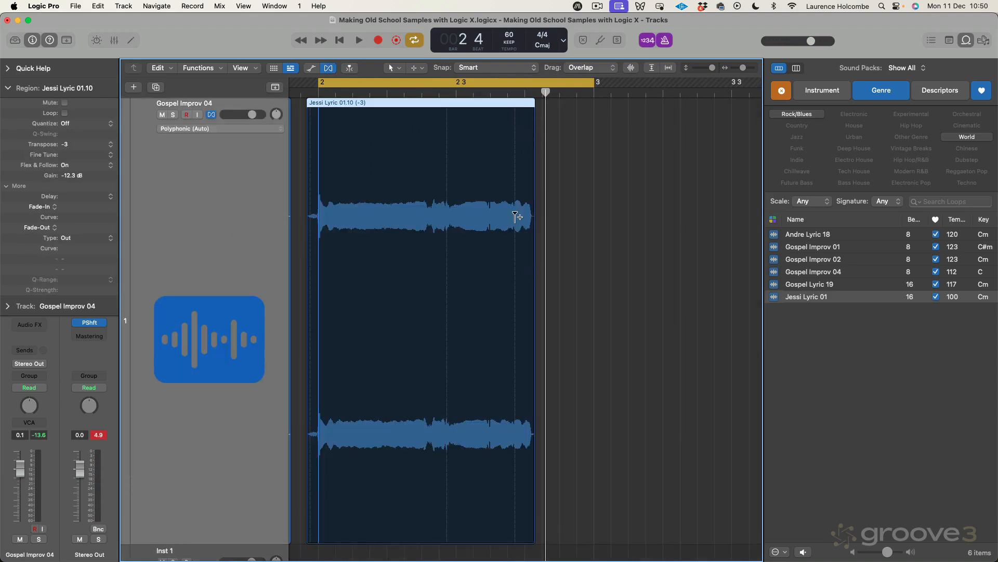
drag(516, 123, 524, 125)
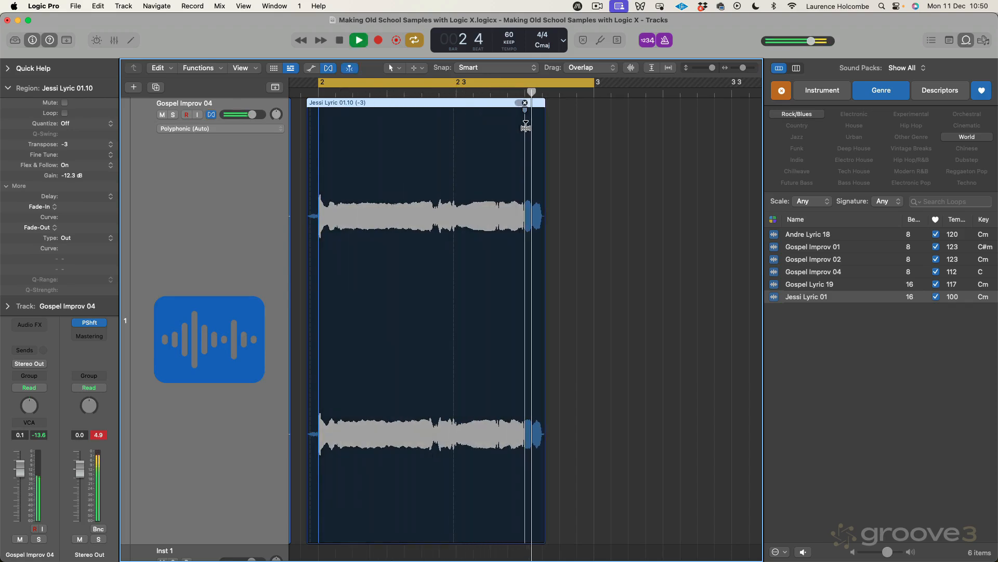
Stop playback, widen the cycle to run from bar 1 to bar 3, and deselect the regions
scroll(524, 125, down, 5)
scroll(524, 124, left, 2)
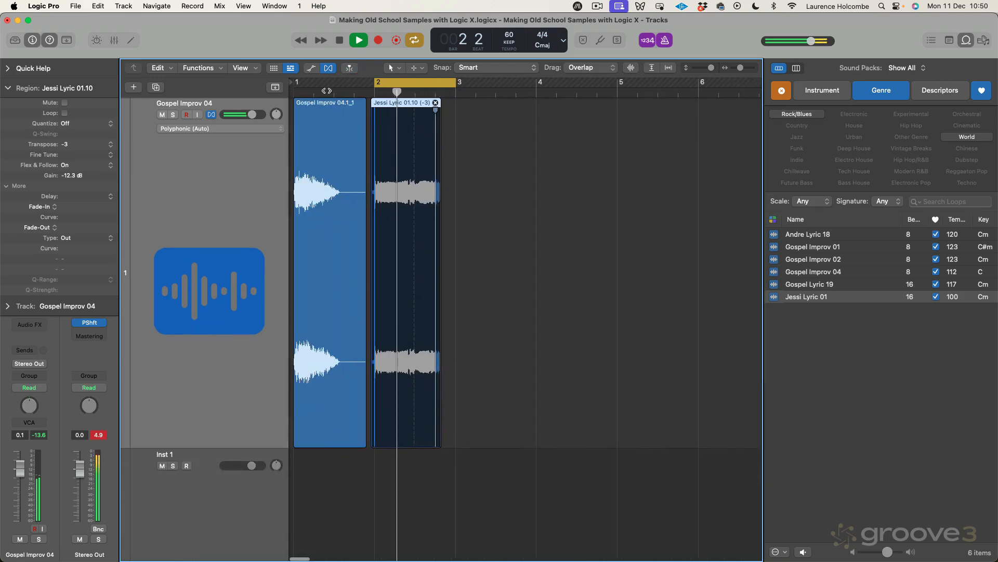
key(space)
drag(298, 83, 455, 99)
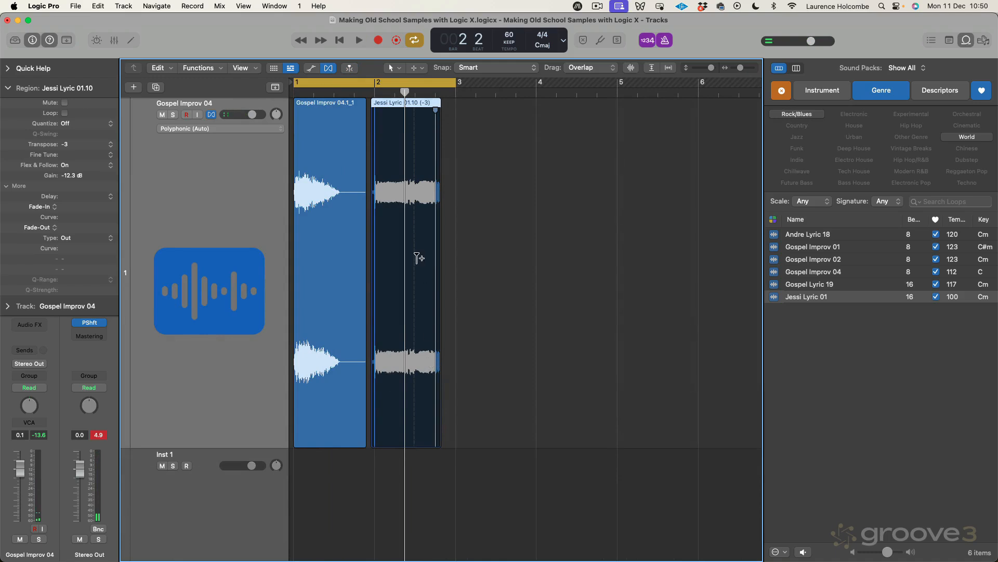
click(491, 165)
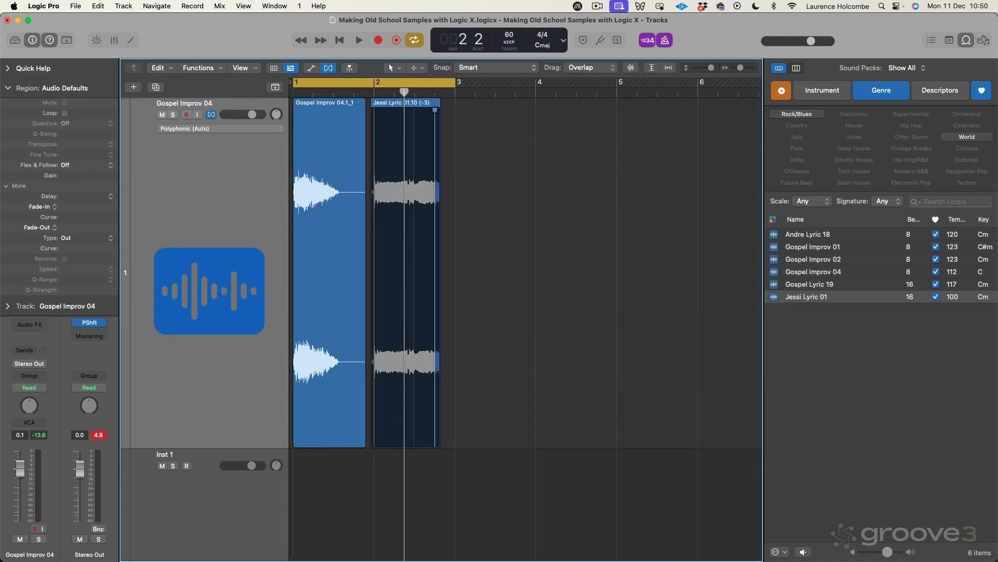
Close the loop browser, hide the Flex view, and play both vocal regions
scroll(329, 176, down, 8)
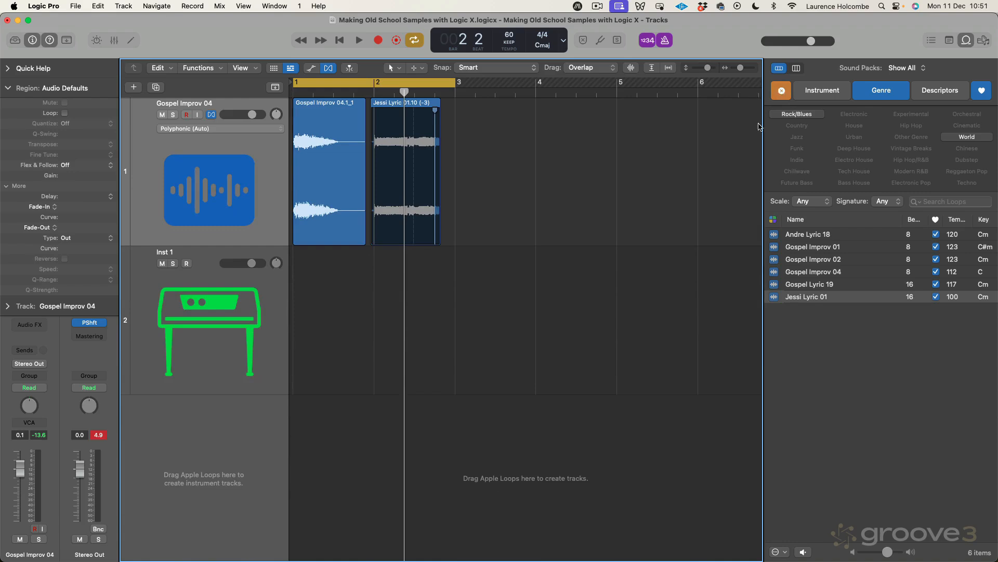
click(966, 42)
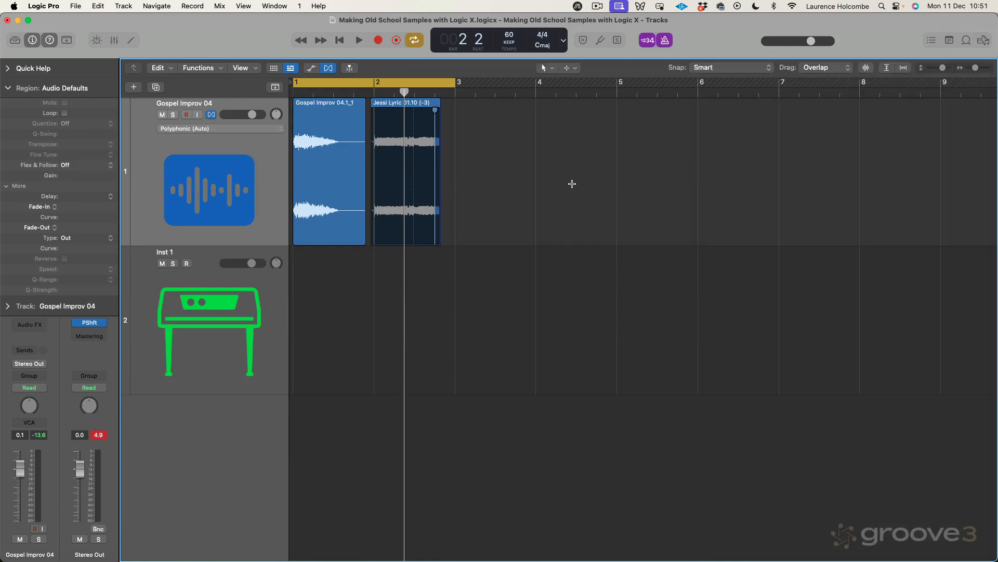
scroll(572, 183, down, 6)
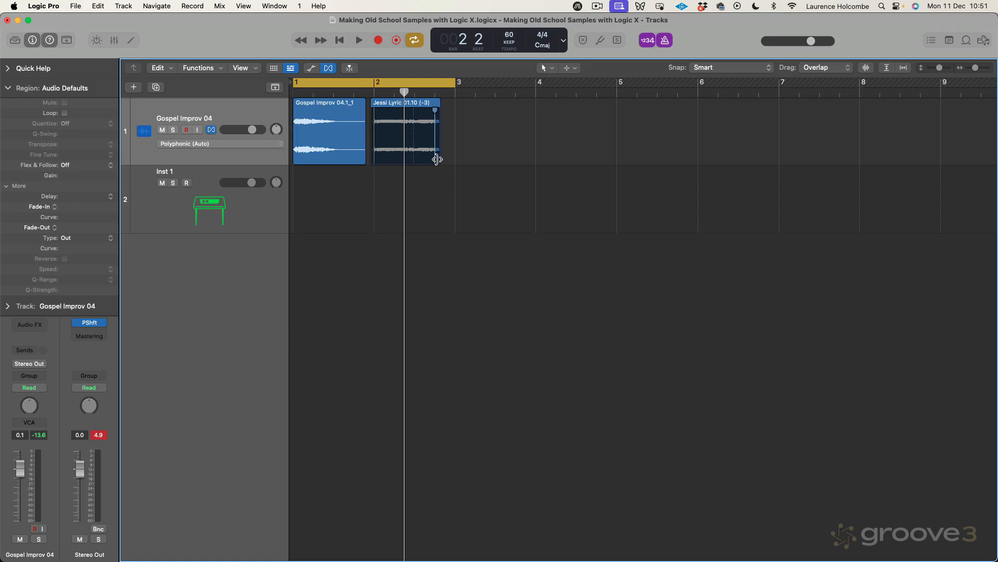
key(super+f)
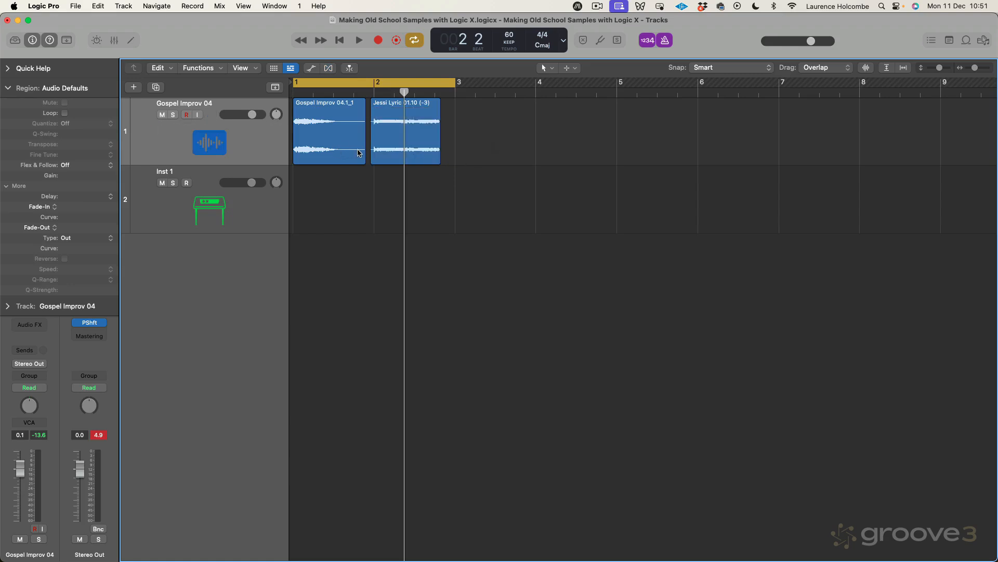
key(space)
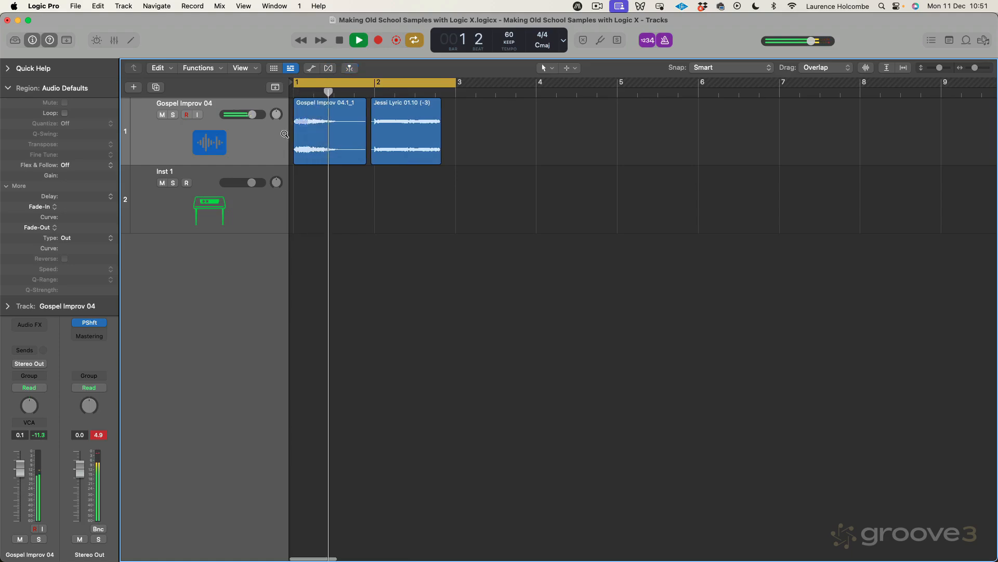
Trim the start of the Gospel Improv 04 region to bar 1 and give it a fade-in of 28
ctrl+alt+click(296, 127)
drag(293, 82, 274, 86)
drag(375, 186, 360, 186)
scroll(313, 287, down, 2)
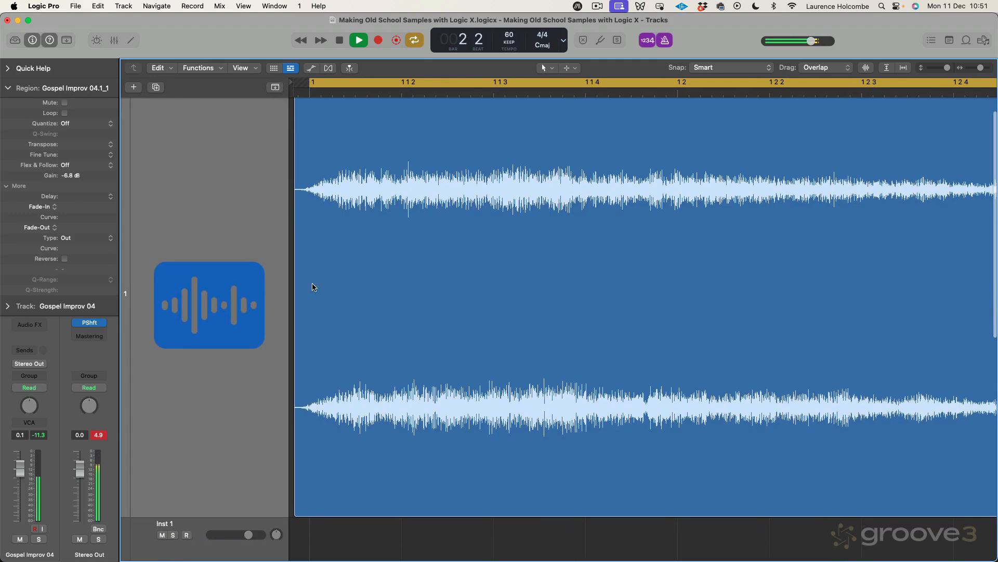
drag(300, 420, 313, 417)
click(299, 385)
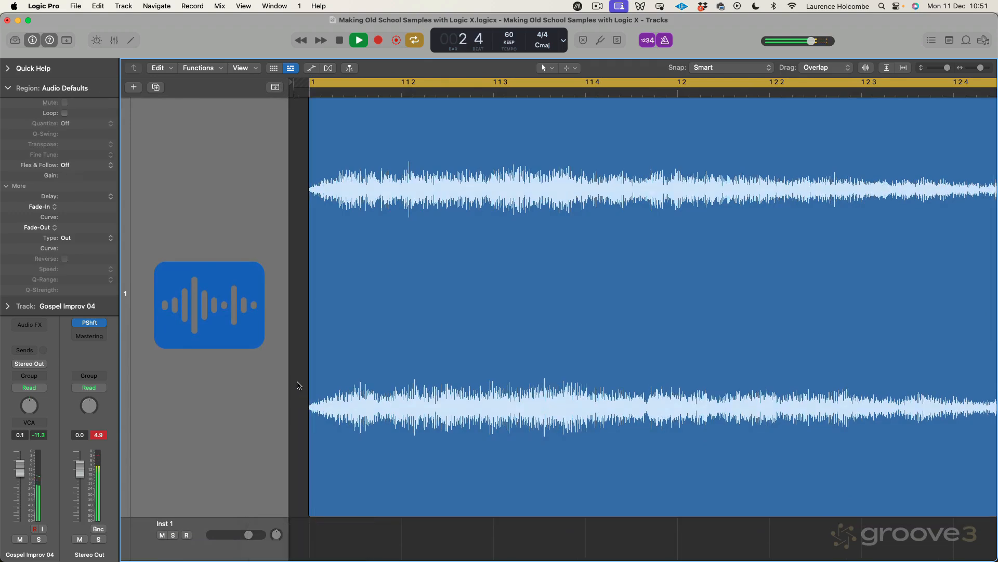
drag(318, 368, 319, 369)
Add a new audio track with the Gospel Improv 04 track's settings, stop playback, and move the Inst 1 track above the new one
scroll(323, 372, down, 8)
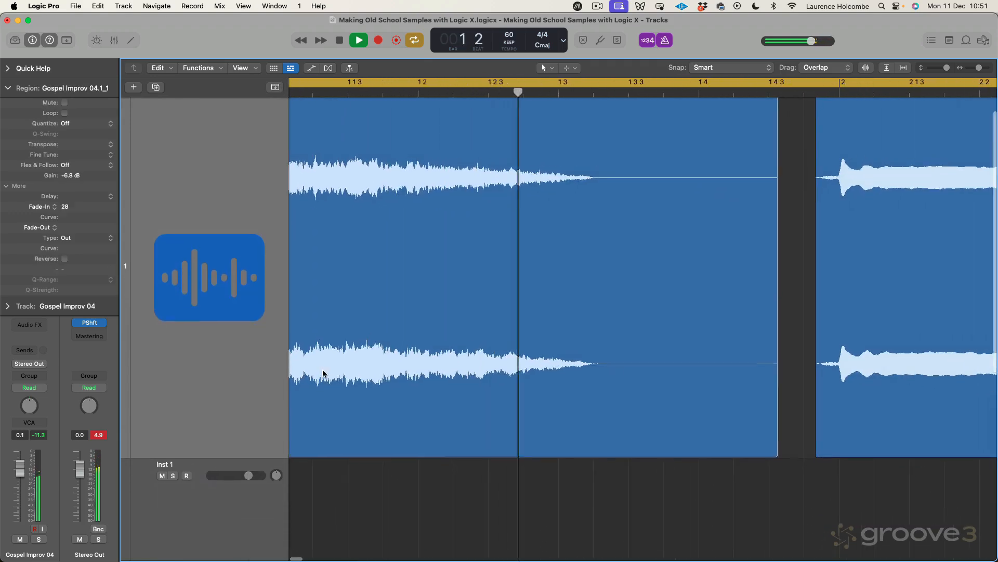
scroll(323, 371, down, 6)
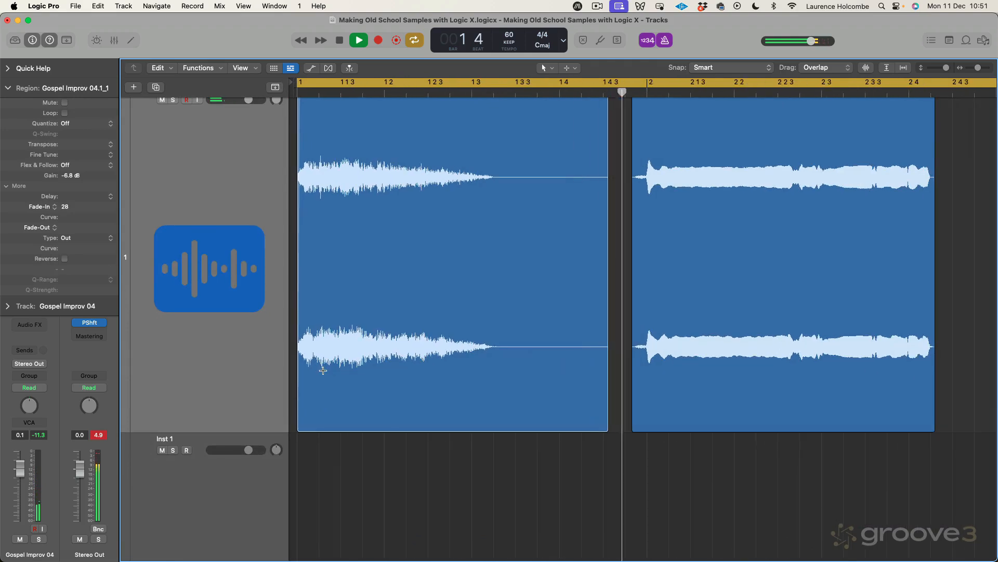
scroll(323, 369, down, 6)
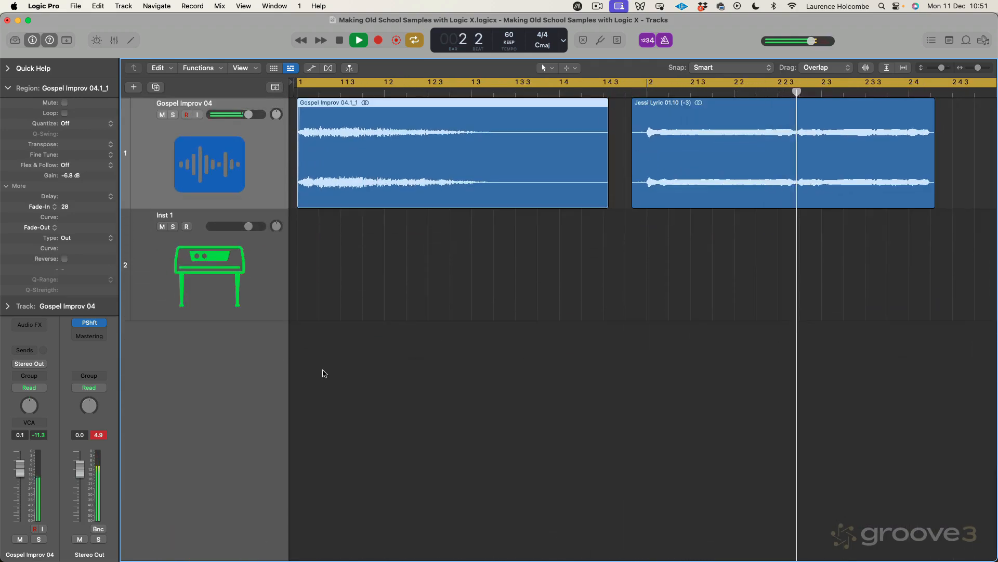
scroll(337, 377, up, 10)
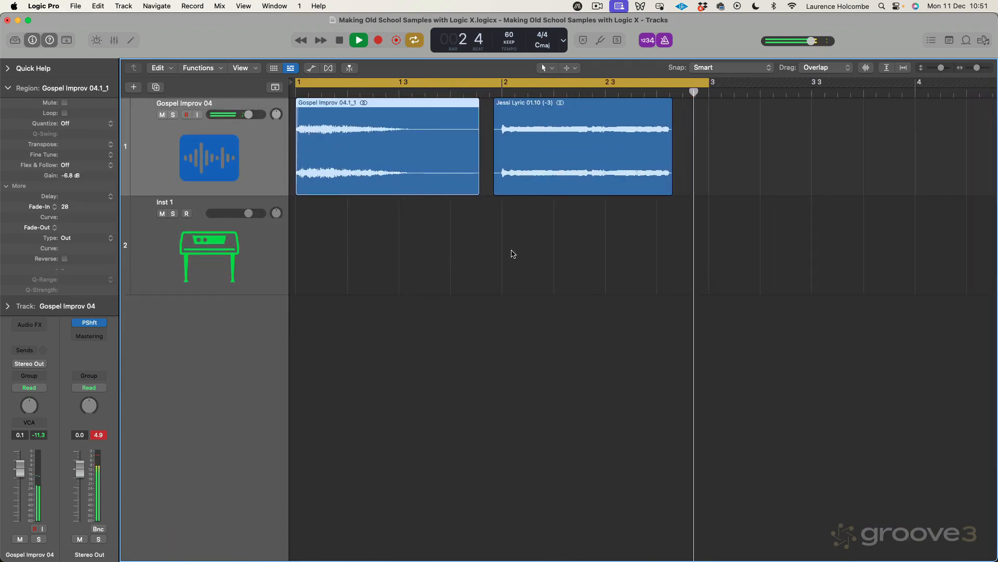
shift+click(645, 140)
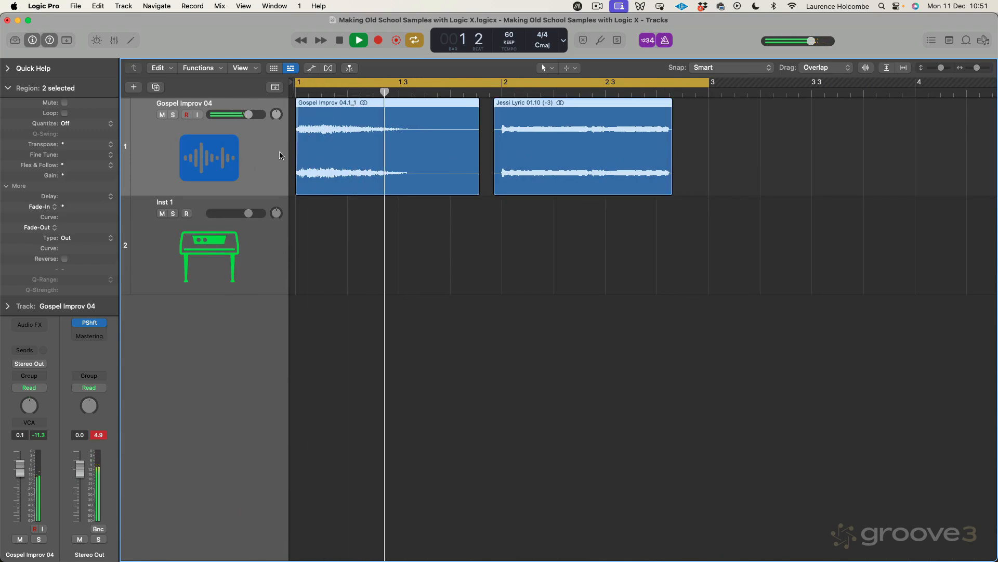
key(super+d)
key(space)
drag(166, 359, 171, 227)
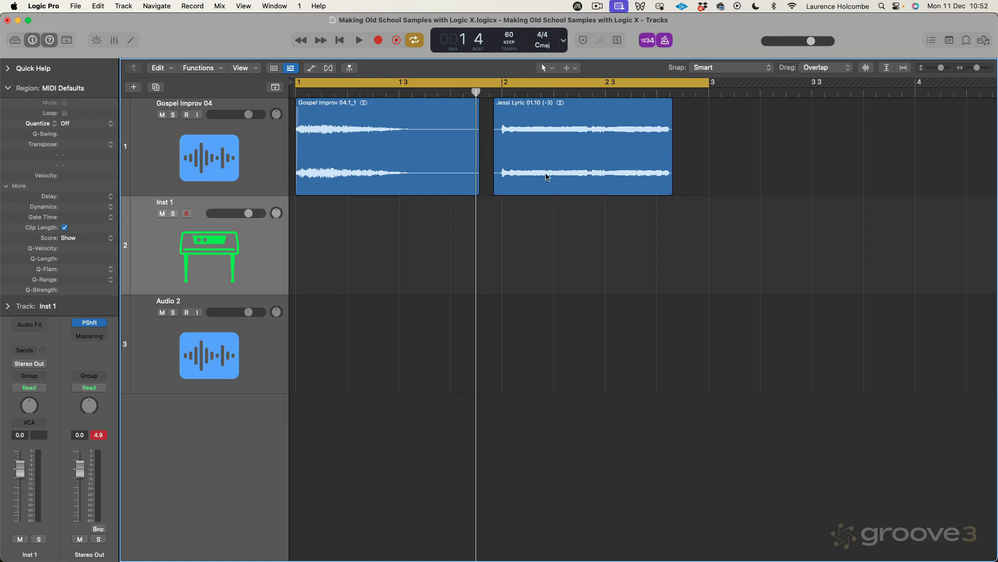
Play the cycled vocal regions with the Inst 1 instrument played along over them, then reduce the track height
key(space)
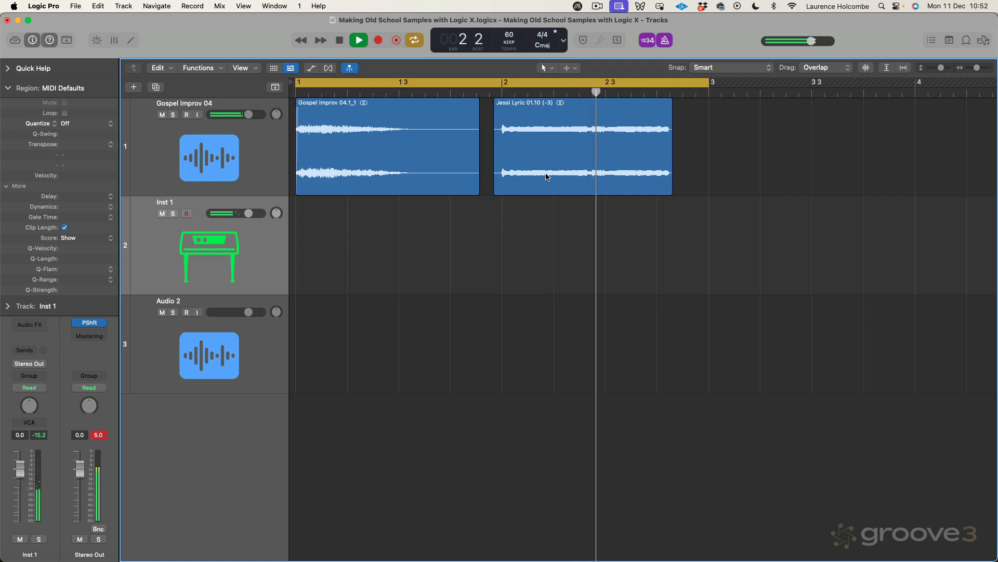
key(space)
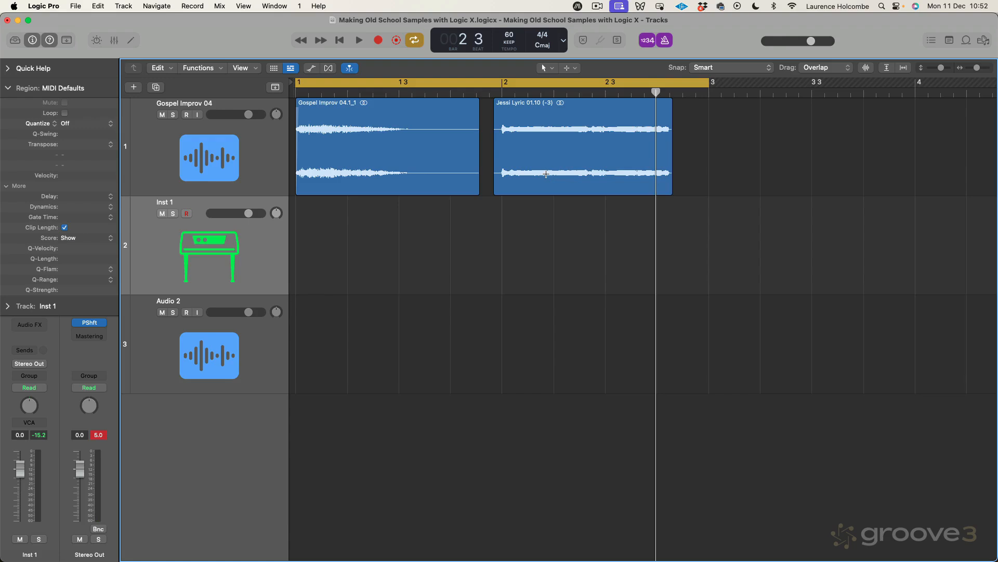
key(super+Up)
key(super+Up)
key(super+Up)
key(super+Up)
key(super+Up)
key(super+Up)
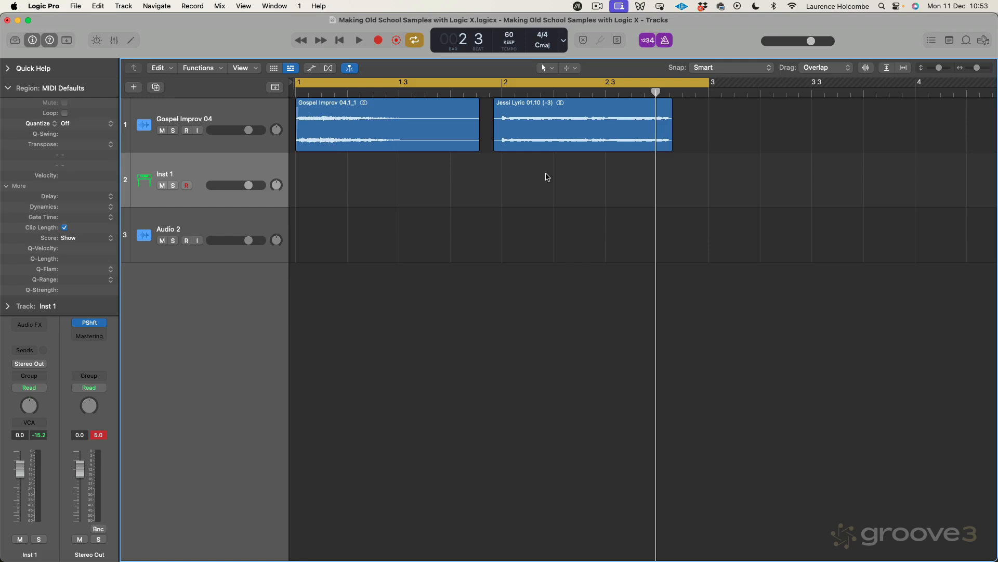
Reopen the loop browser and limit the list to favourite loops
click(965, 40)
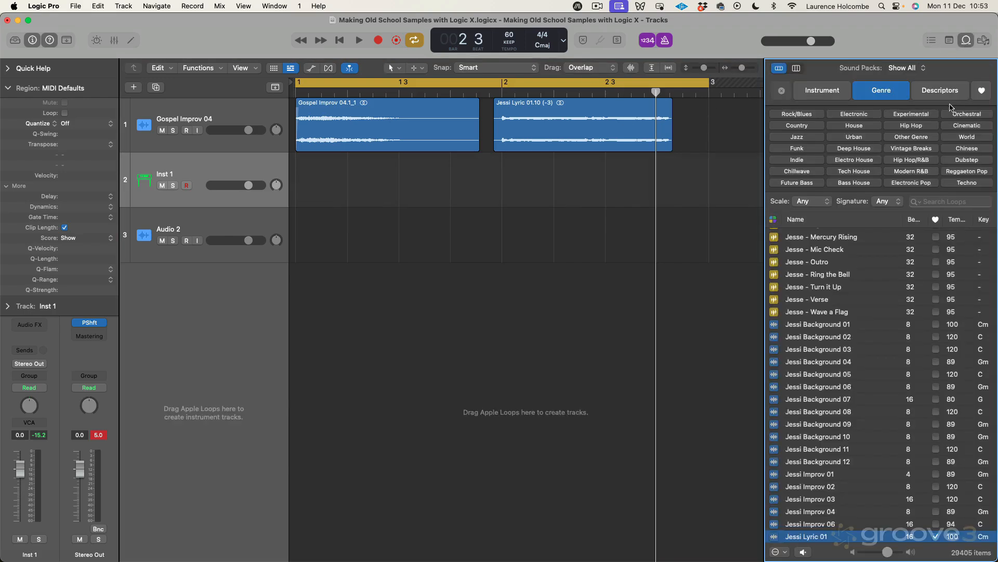
click(844, 237)
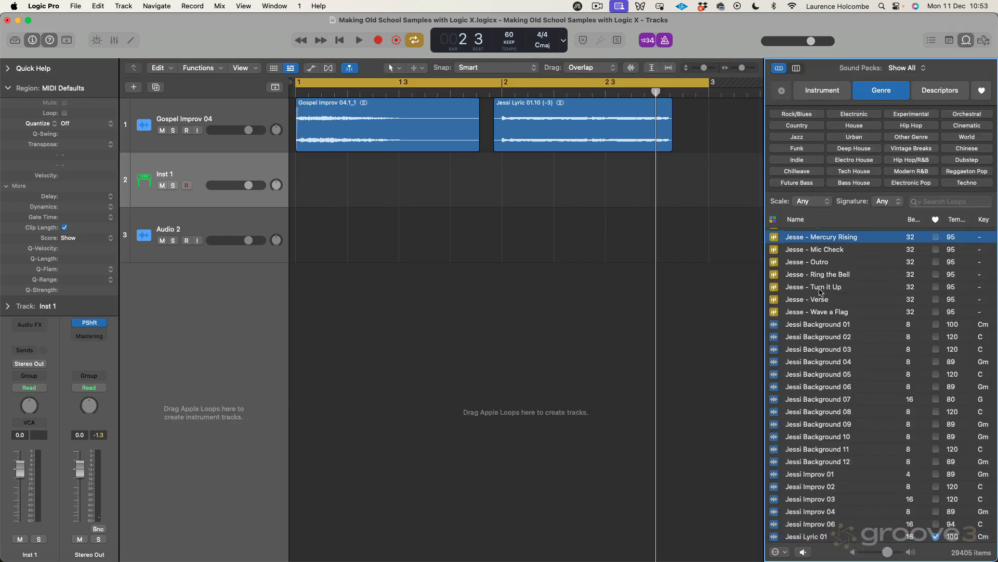
scroll(921, 225, up, 1)
scroll(930, 267, down, 1)
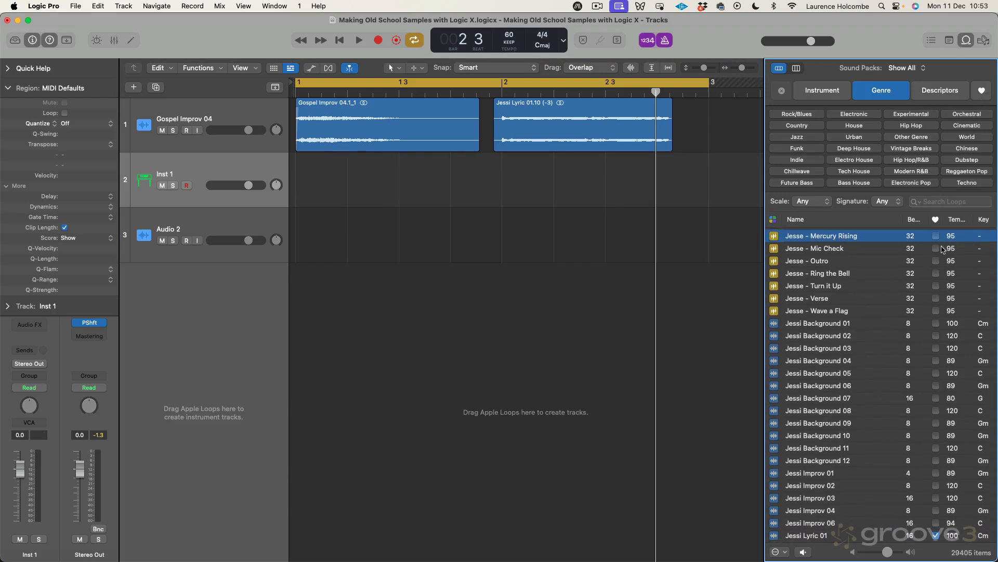
click(982, 91)
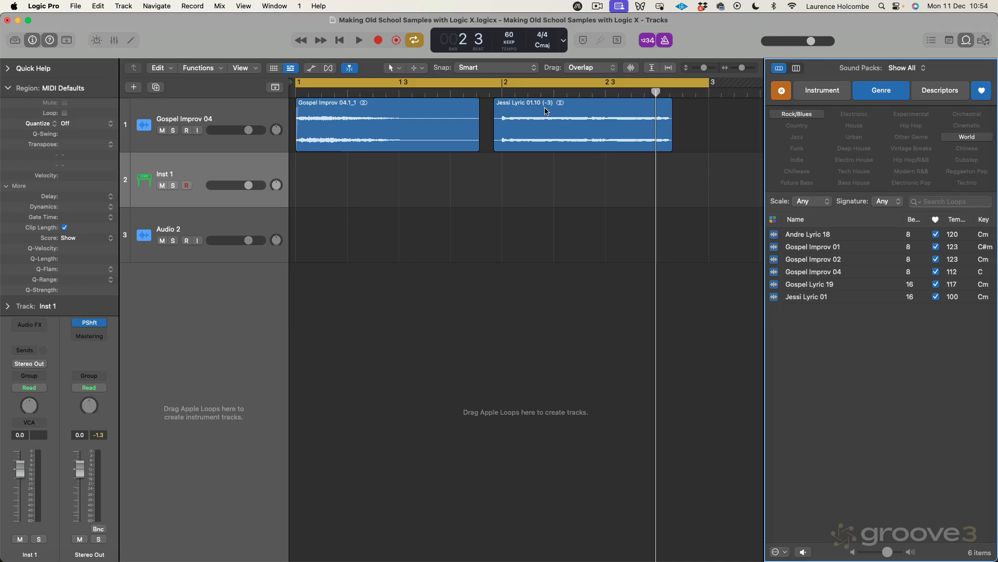
Check the Jessi Lyric region's transposition, deselect it, and listen to both vocal regions across the cycle
click(533, 130)
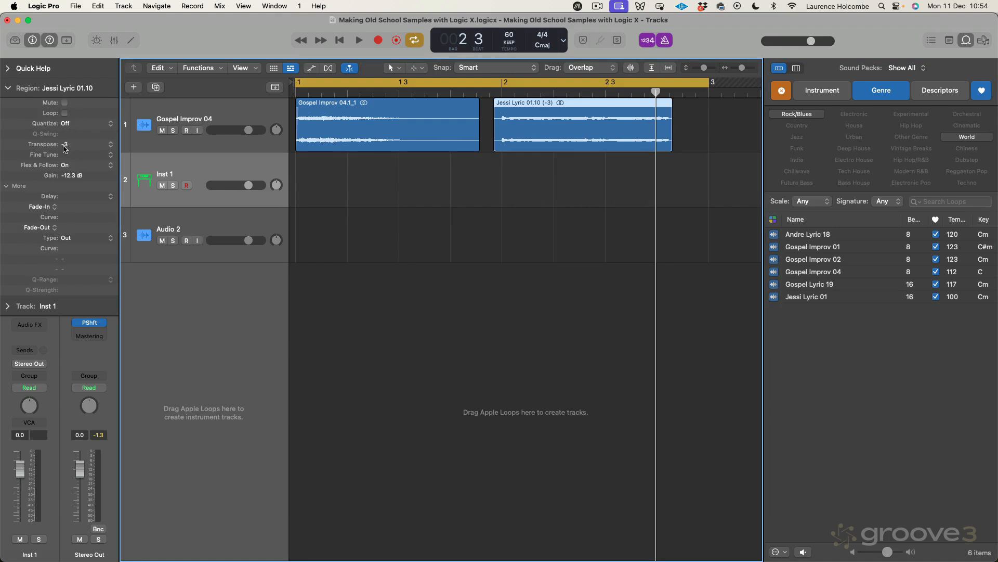
click(457, 191)
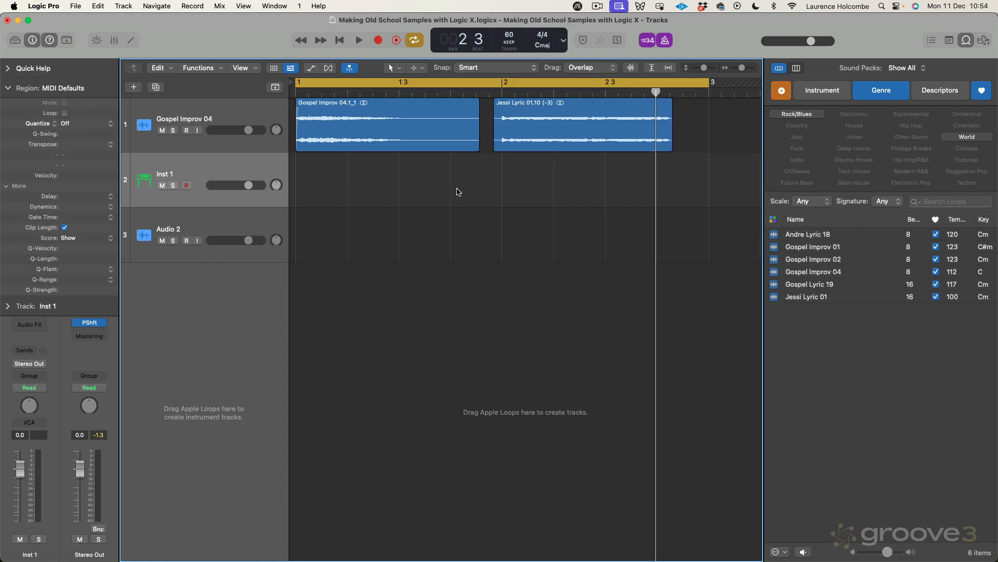
key(space)
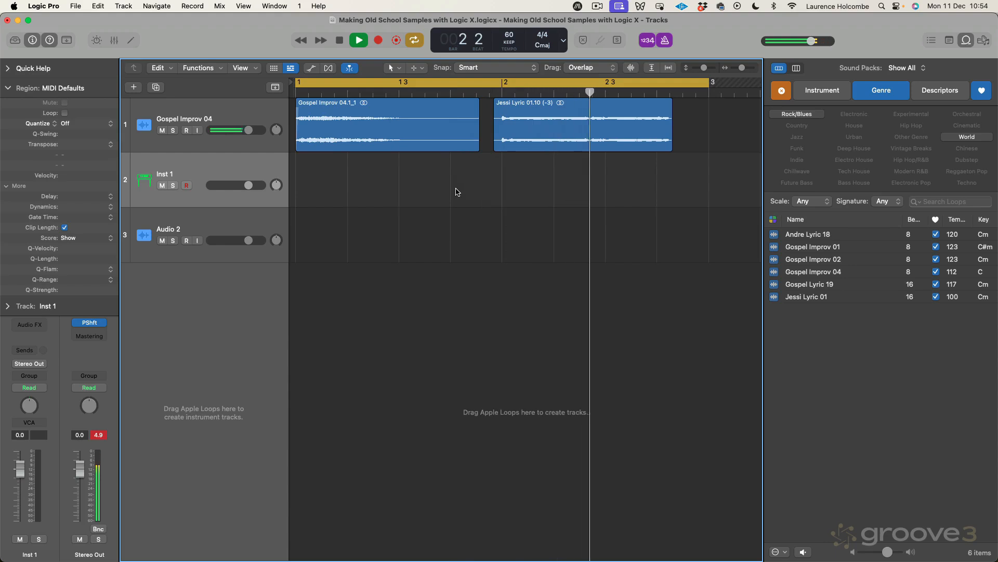
key(space)
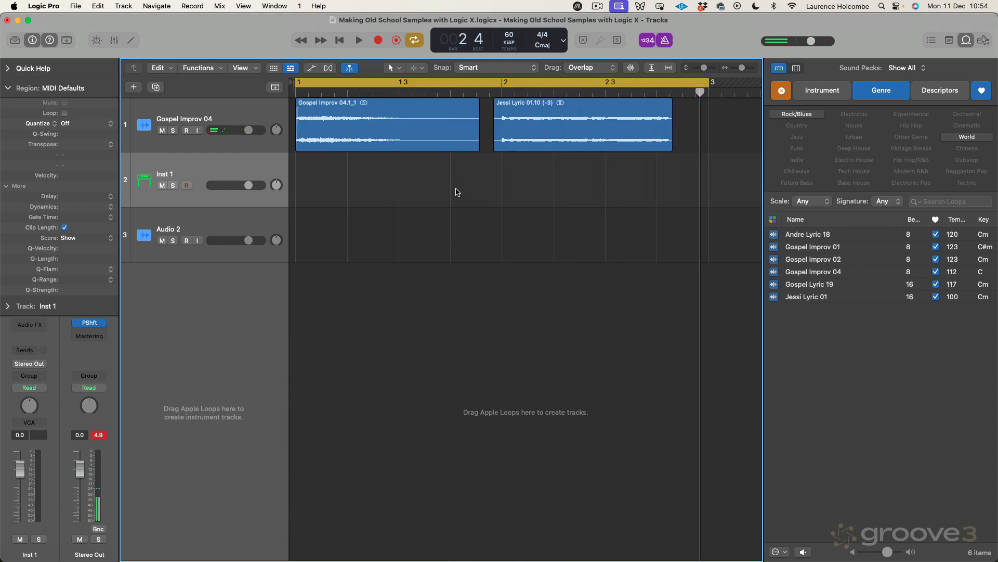